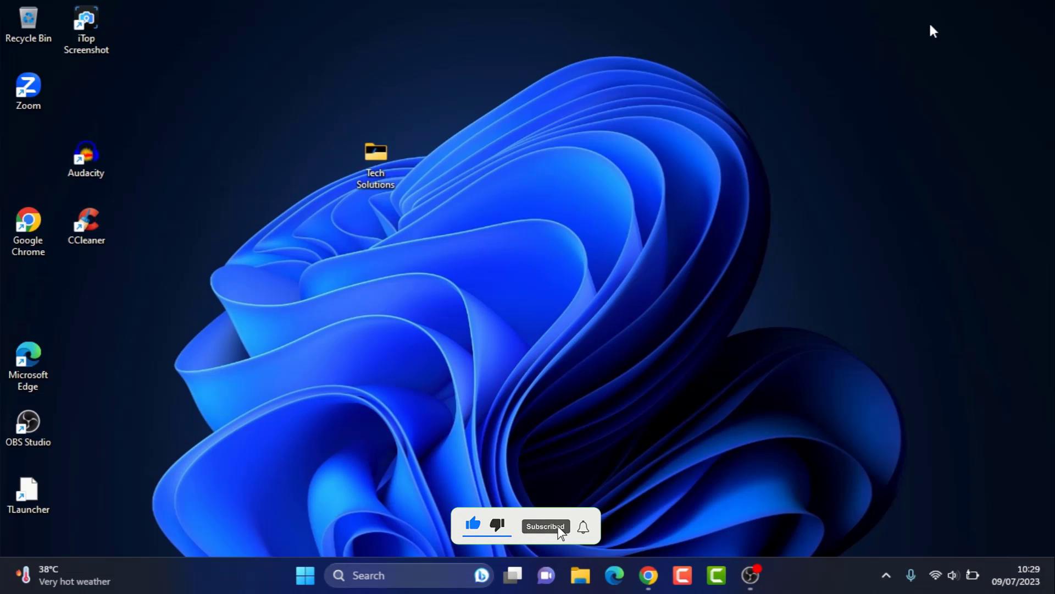
- From the Canva home page, search designs for 'logo' and start a blank 500 × 500 px Logo
{"action": "left_click", "coordinate": [651, 580]}
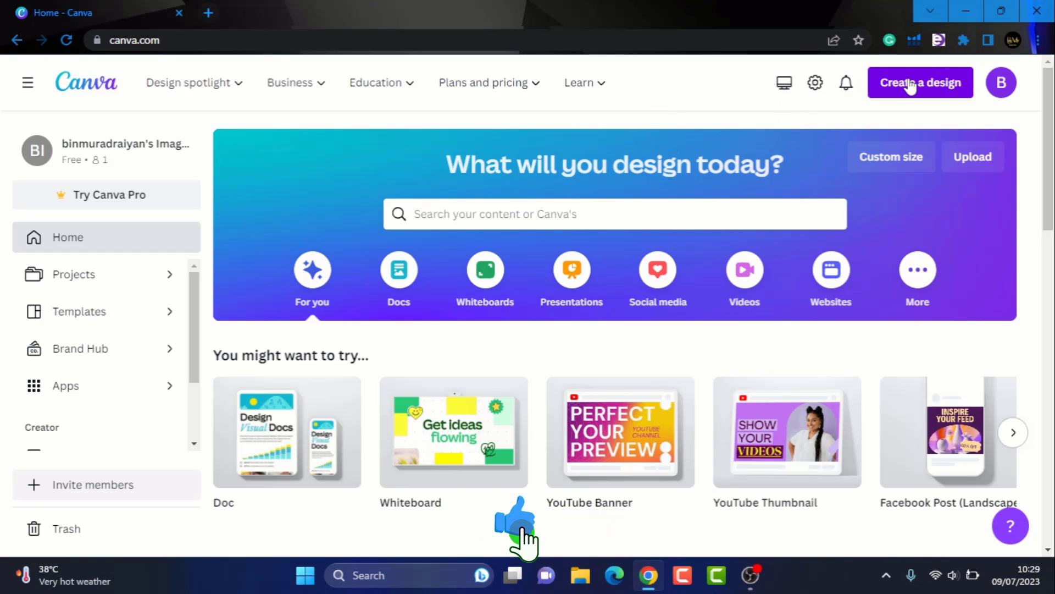
{"action": "left_click", "coordinate": [911, 86]}
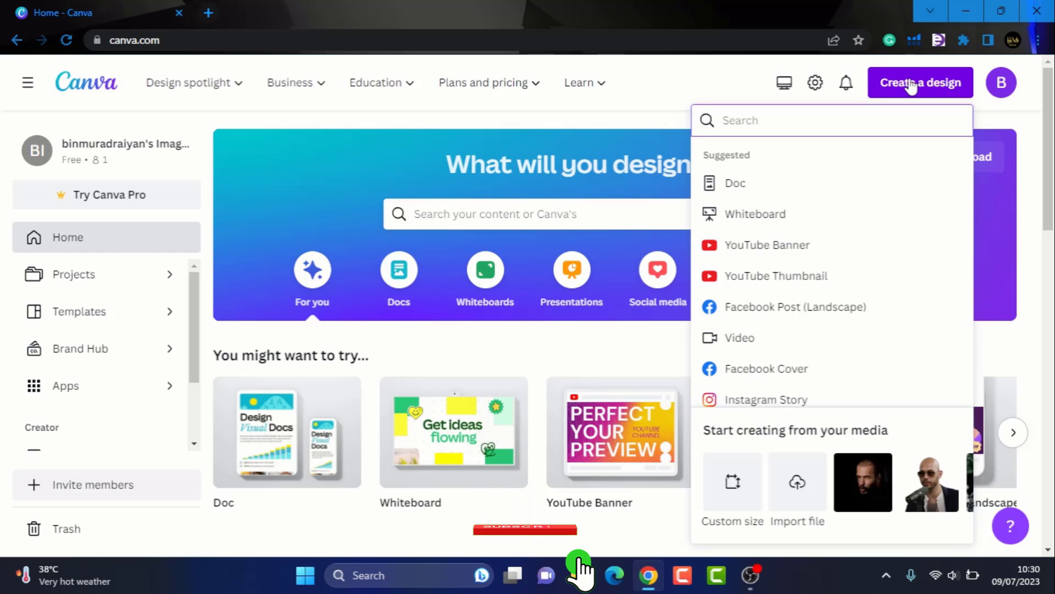
{"action": "type", "text": "logo"}
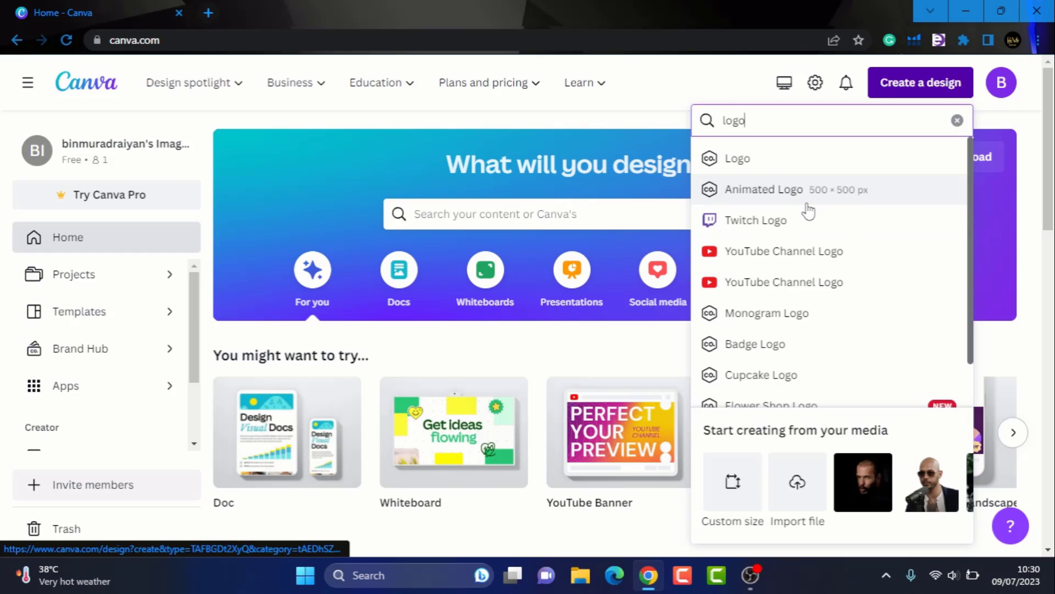
{"action": "scroll", "coordinate": [805, 249], "scroll_direction": "down", "scroll_amount": 1}
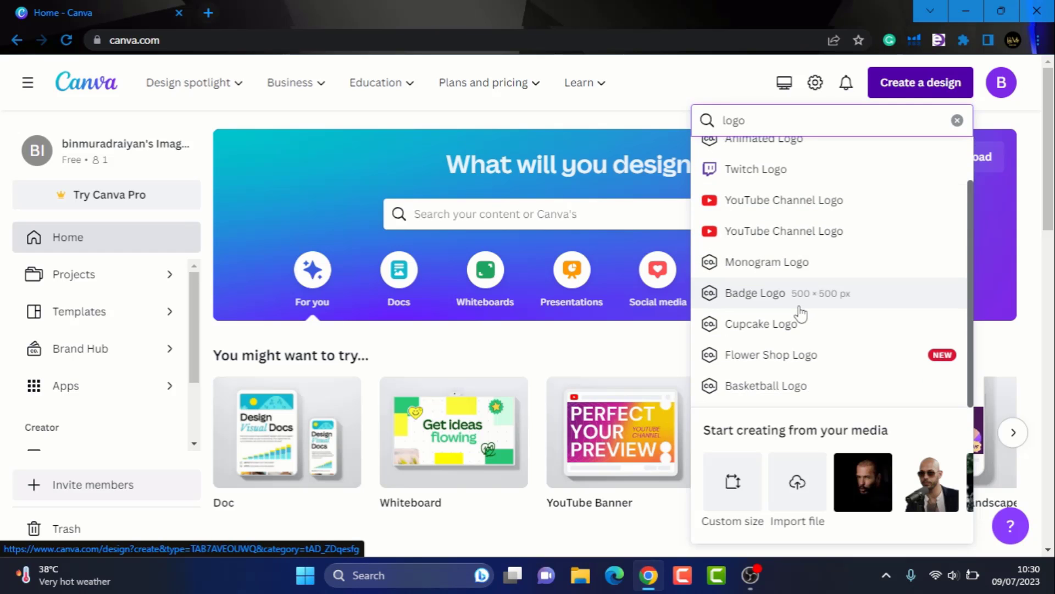
{"action": "scroll", "coordinate": [810, 330], "scroll_direction": "up", "scroll_amount": 2}
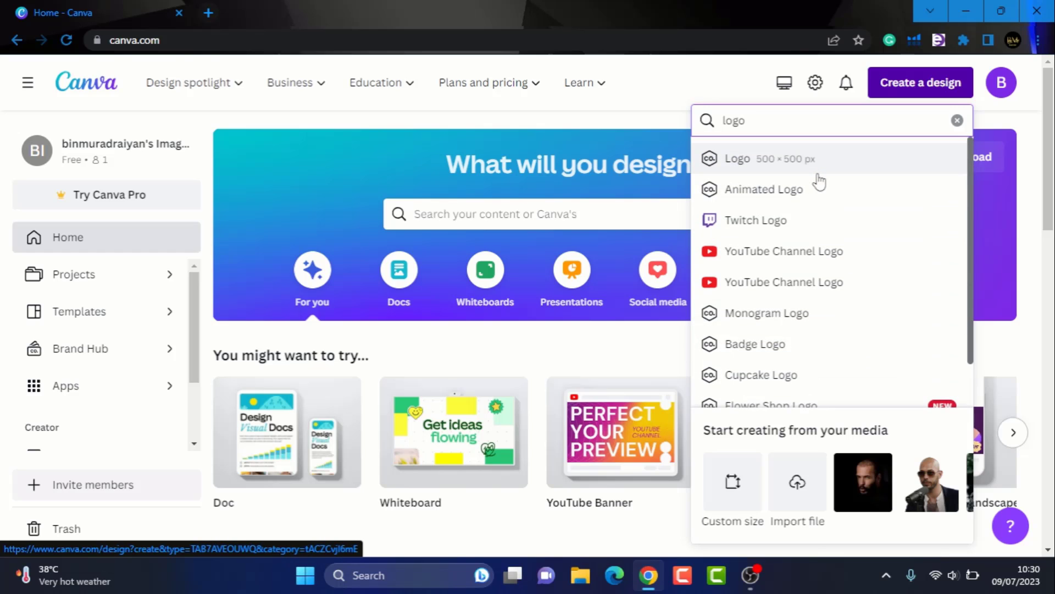
{"action": "left_click", "coordinate": [771, 161]}
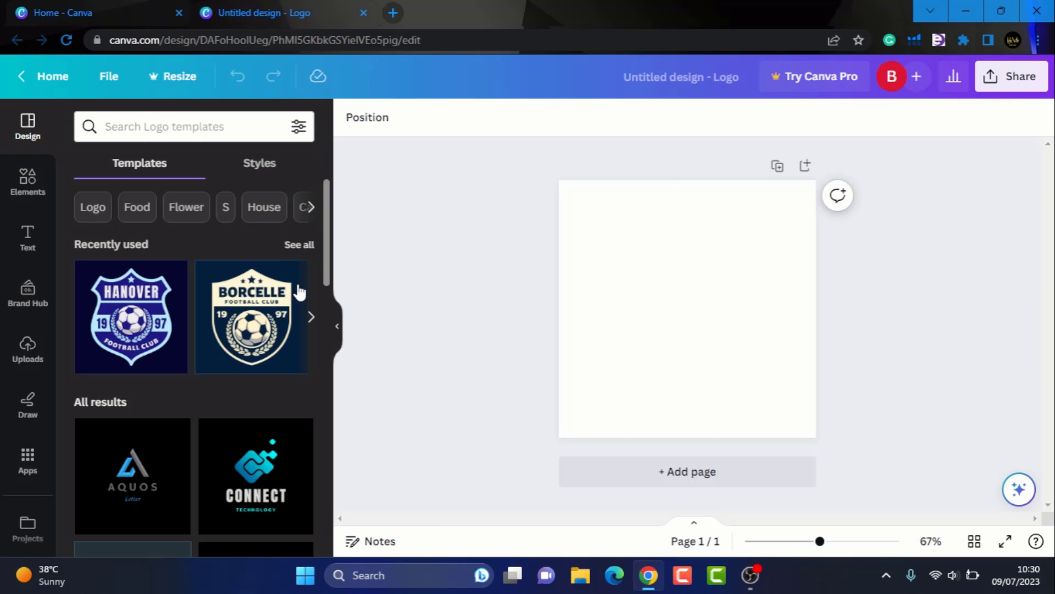
- Search the Logo templates for 'business'
{"action": "scroll", "coordinate": [297, 290], "scroll_direction": "down", "scroll_amount": 3}
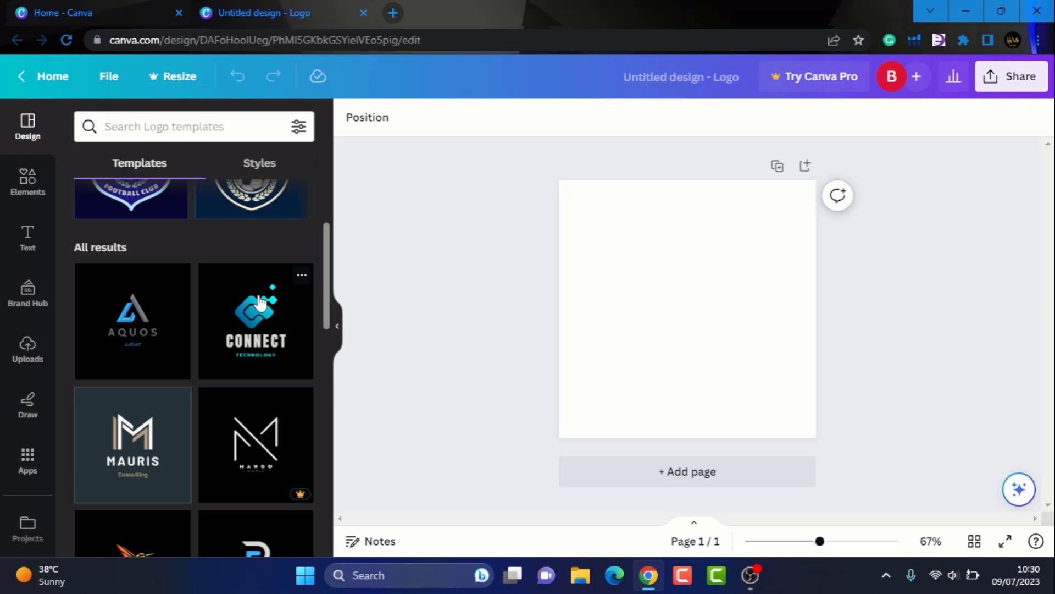
{"action": "left_click", "coordinate": [239, 128]}
{"action": "type", "text": "business"}
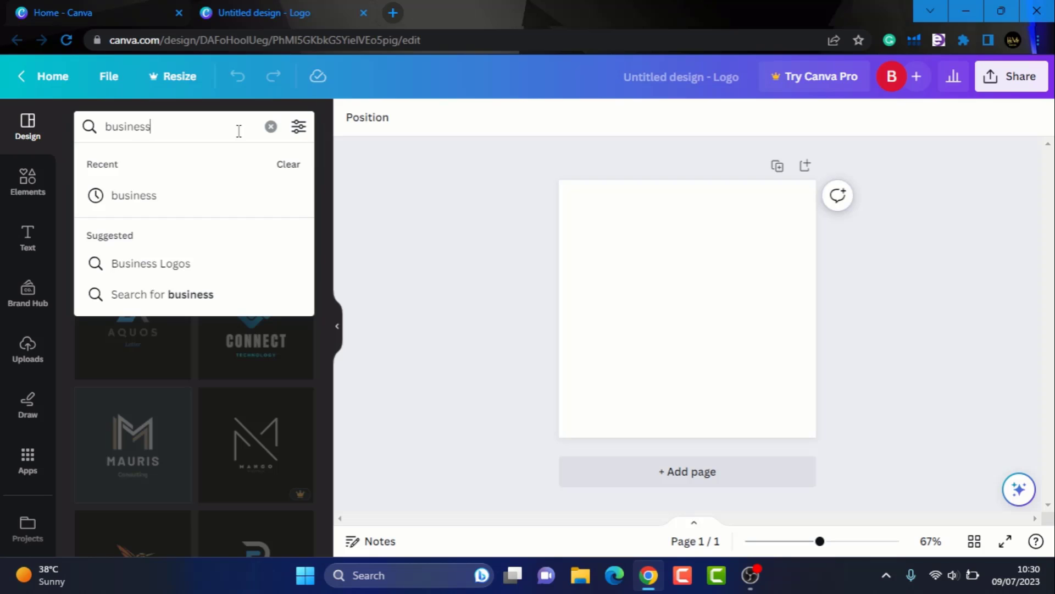
{"action": "key", "text": "Return"}
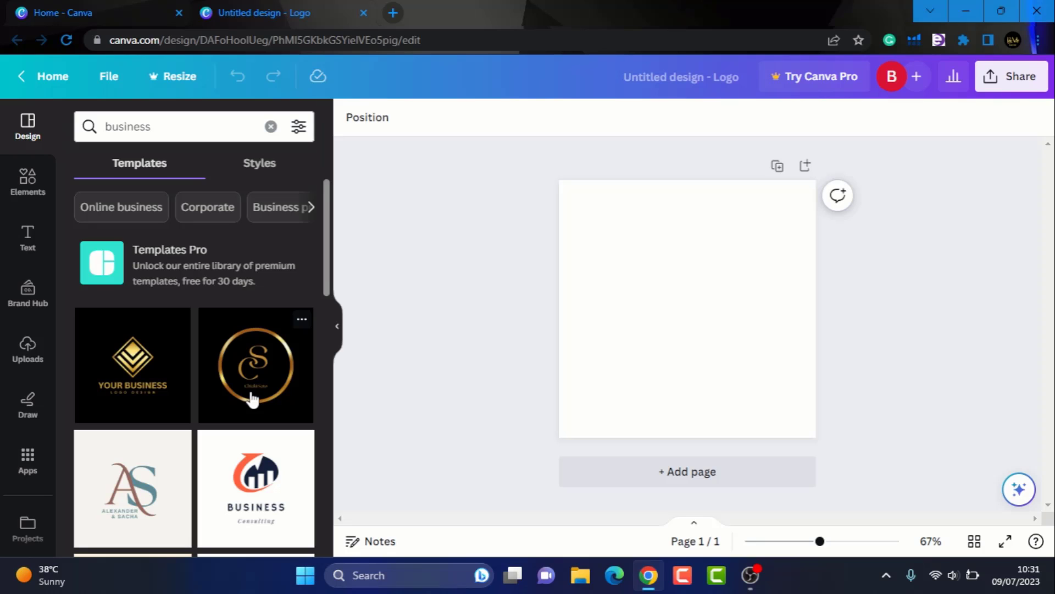
- Search templates for 'gaming' and apply the Colorful Wild Fox Mascot logo to the page
{"action": "left_click", "coordinate": [271, 126]}
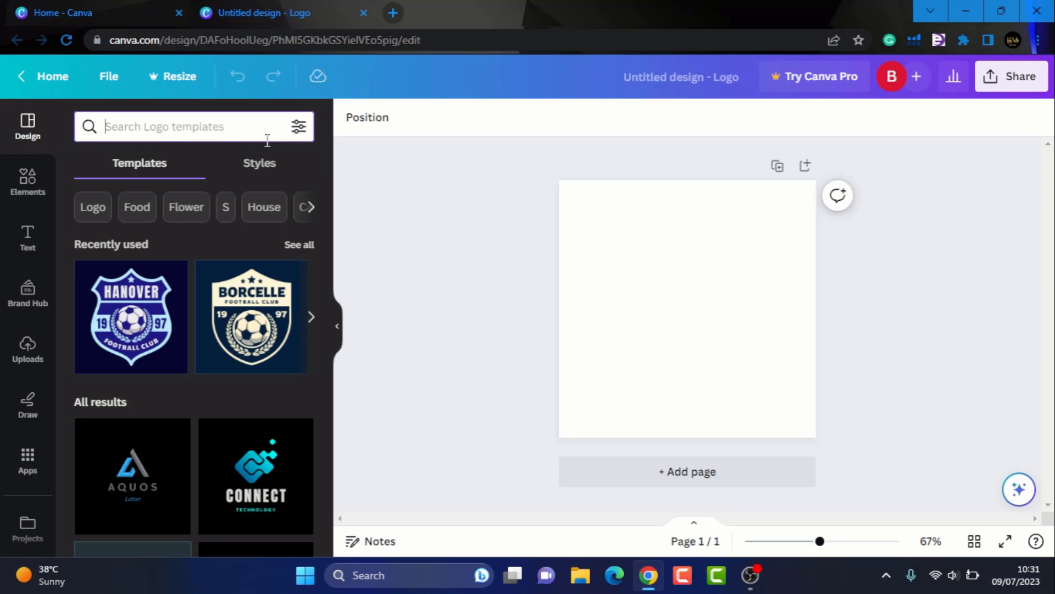
{"action": "type", "text": "gaming"}
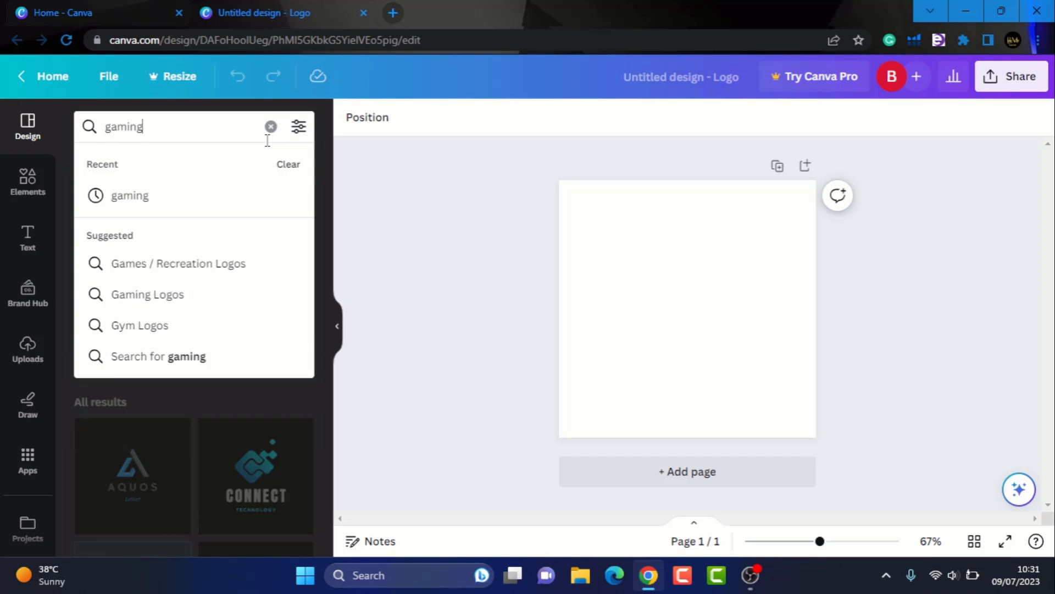
{"action": "key", "text": "Return"}
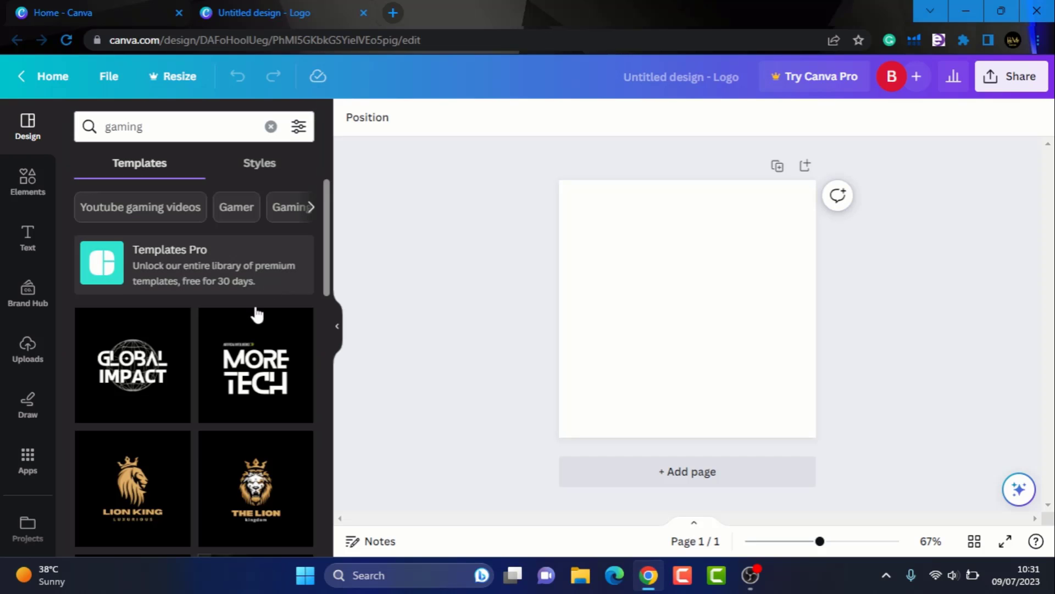
{"action": "scroll", "coordinate": [189, 396], "scroll_direction": "down", "scroll_amount": 7}
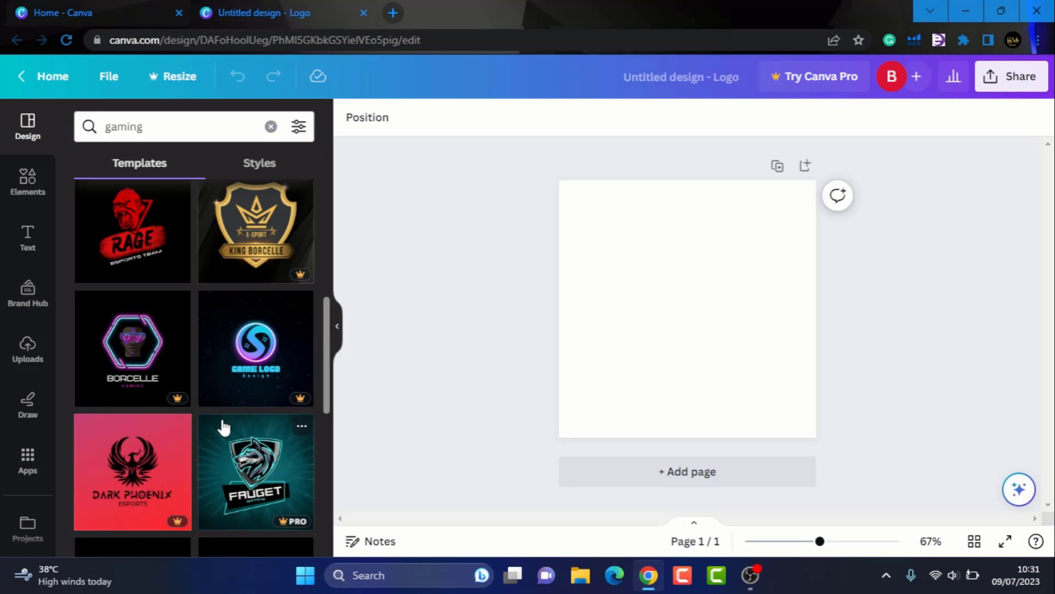
{"action": "scroll", "coordinate": [274, 368], "scroll_direction": "down", "scroll_amount": 2}
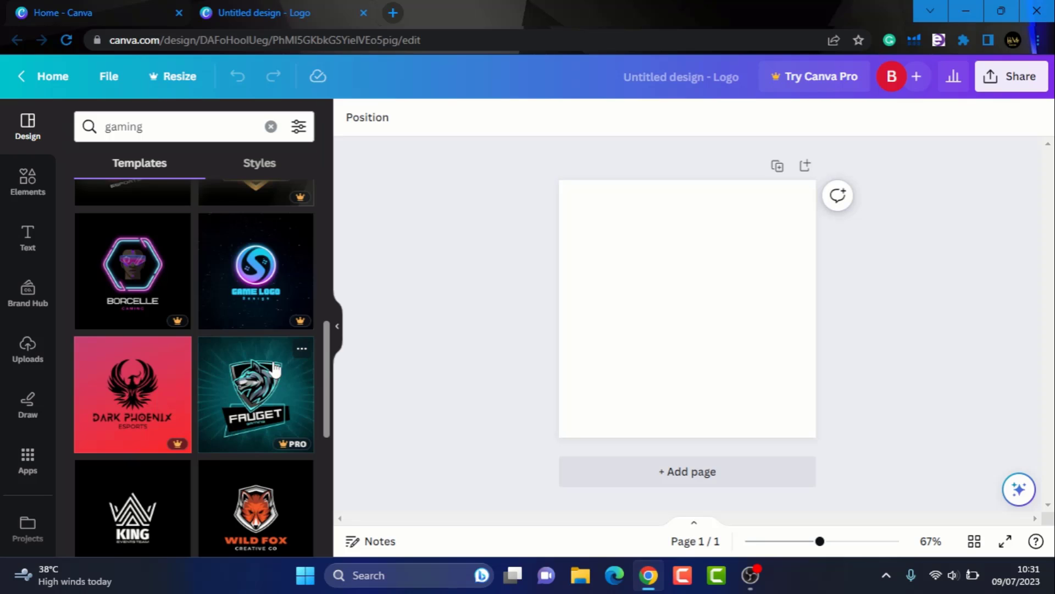
{"action": "scroll", "coordinate": [249, 343], "scroll_direction": "down", "scroll_amount": 2}
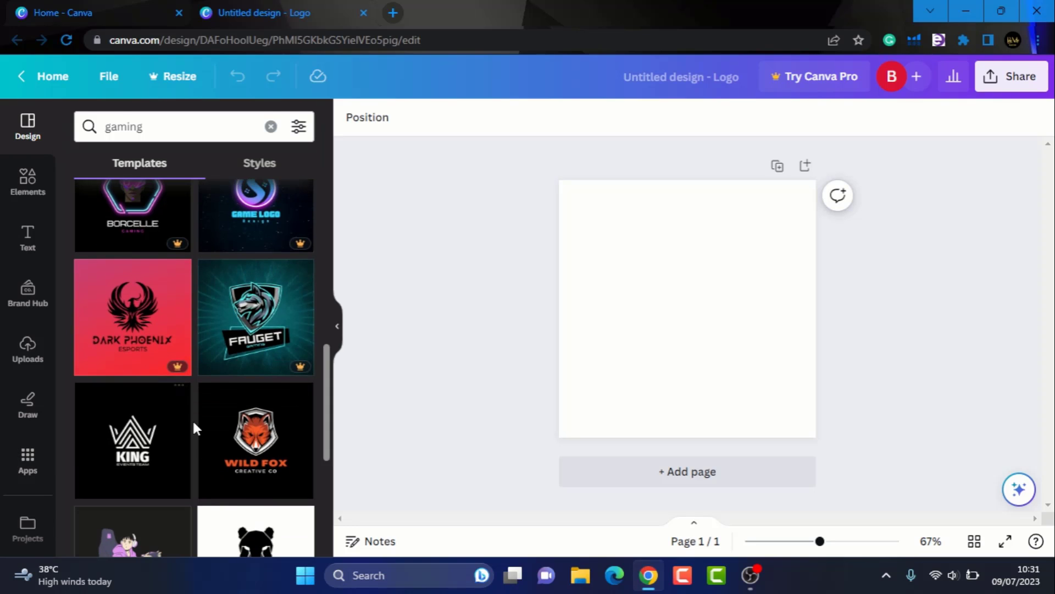
{"action": "scroll", "coordinate": [244, 436], "scroll_direction": "down", "scroll_amount": 4}
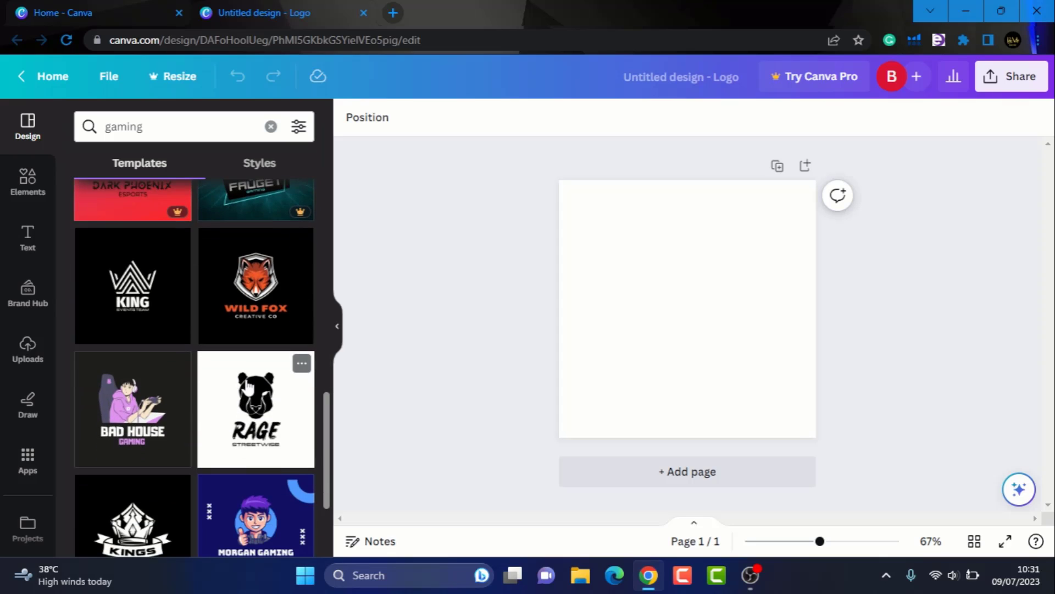
{"action": "left_click", "coordinate": [255, 304]}
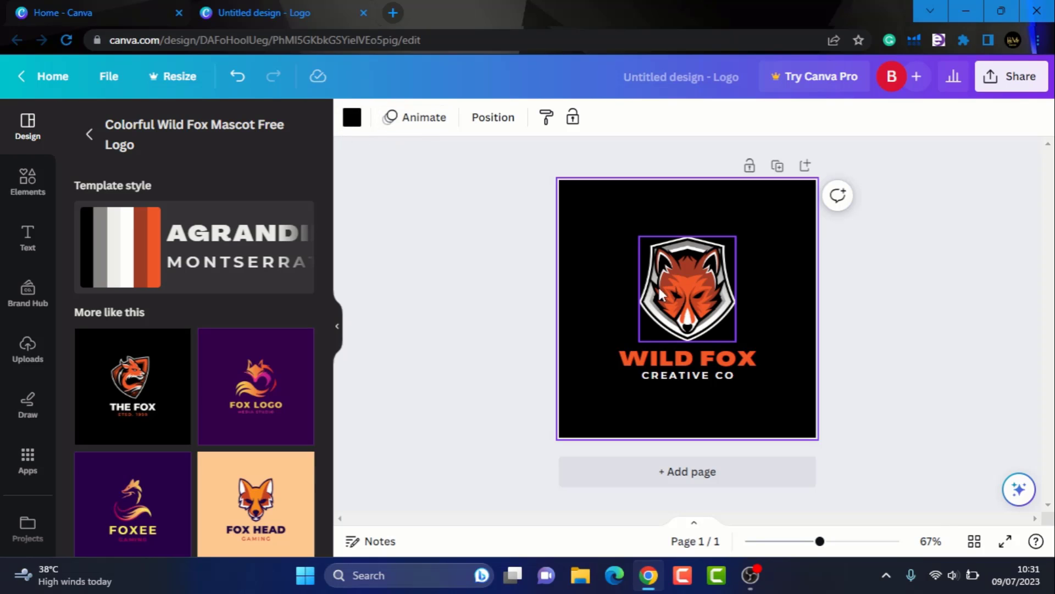
- Replace the WILD FOX heading text with 'GAMERSCLUB'
{"action": "left_click", "coordinate": [720, 276]}
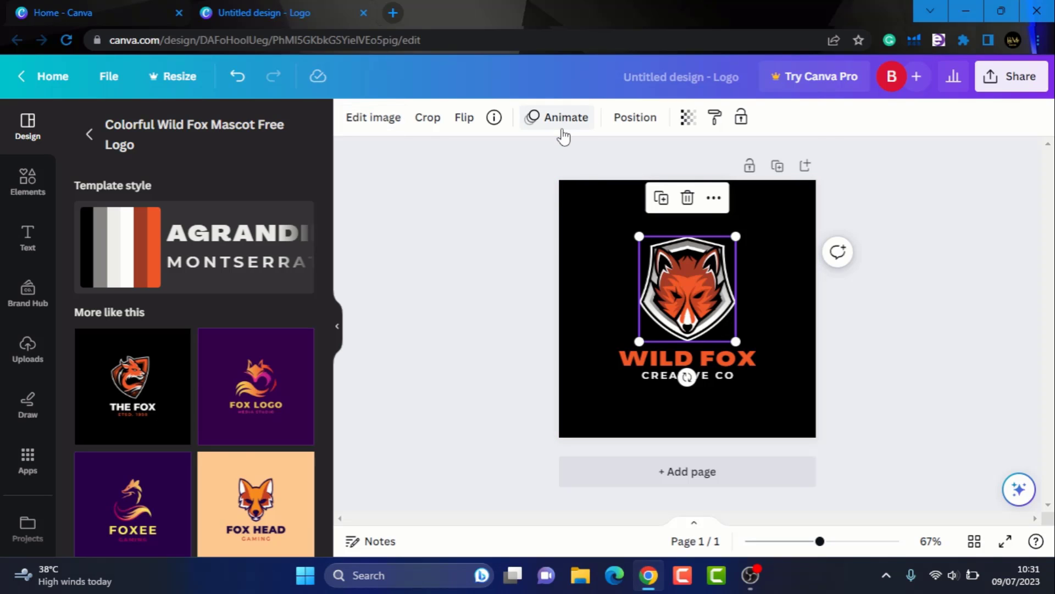
{"action": "double_click", "coordinate": [761, 364]}
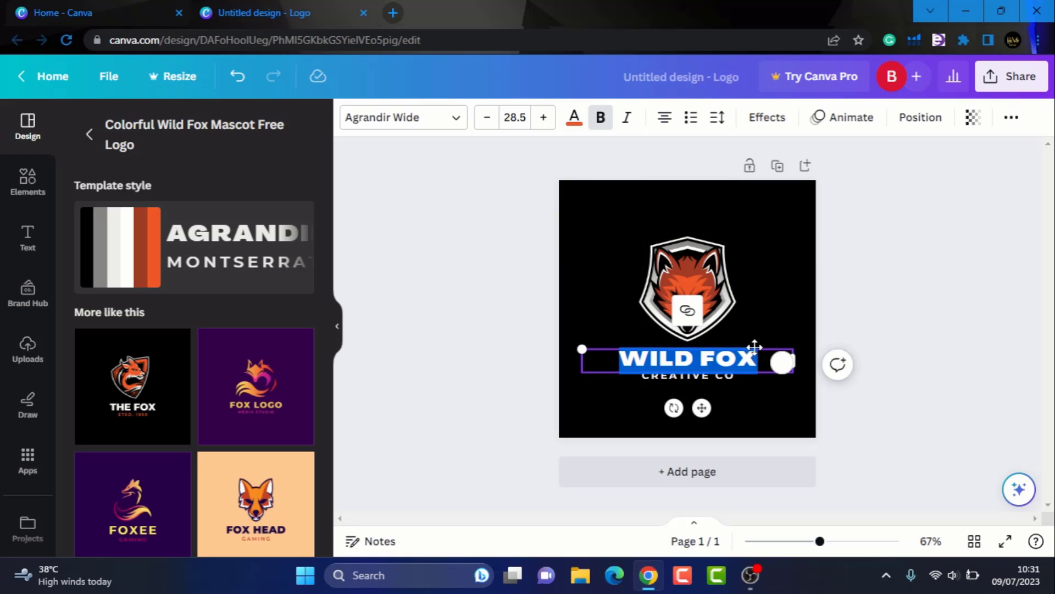
{"action": "type", "text": "GAMERS"}
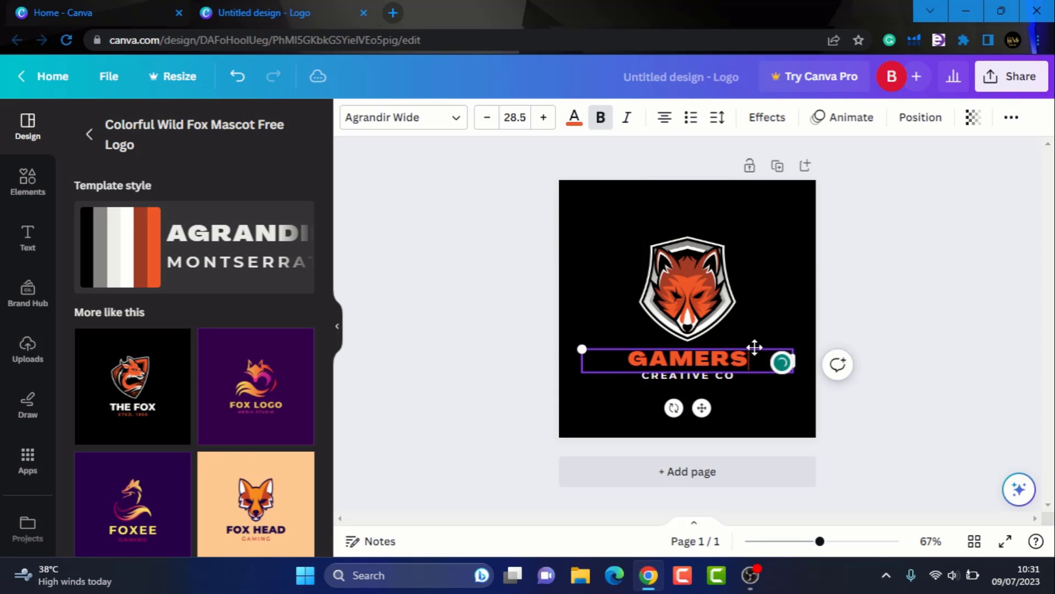
{"action": "type", "text": "CLUB"}
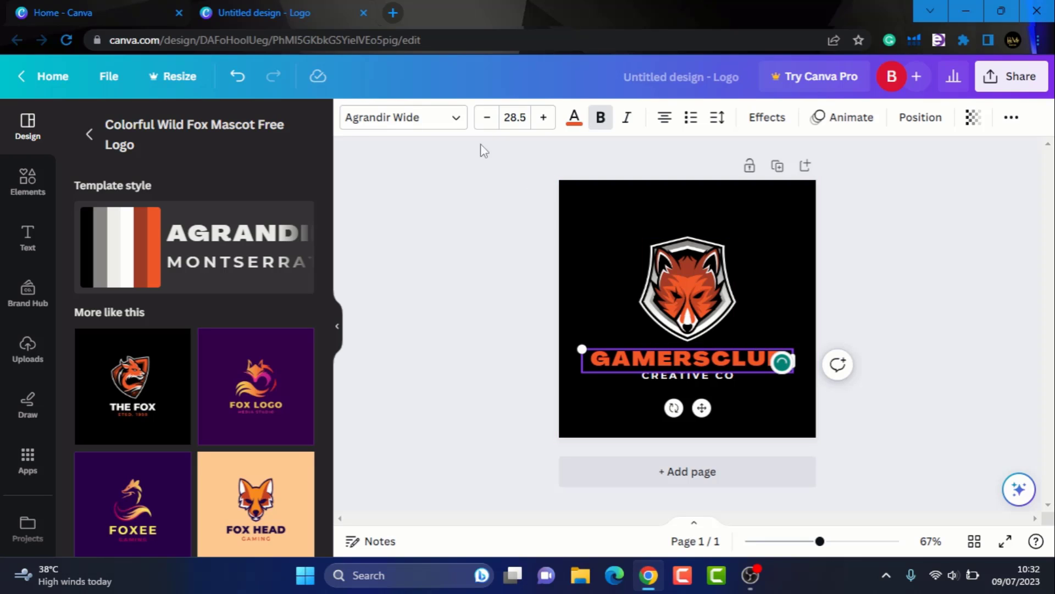
- Set the GAMERSCLUB heading font to Aloja from the recently used fonts
{"action": "left_click", "coordinate": [454, 119]}
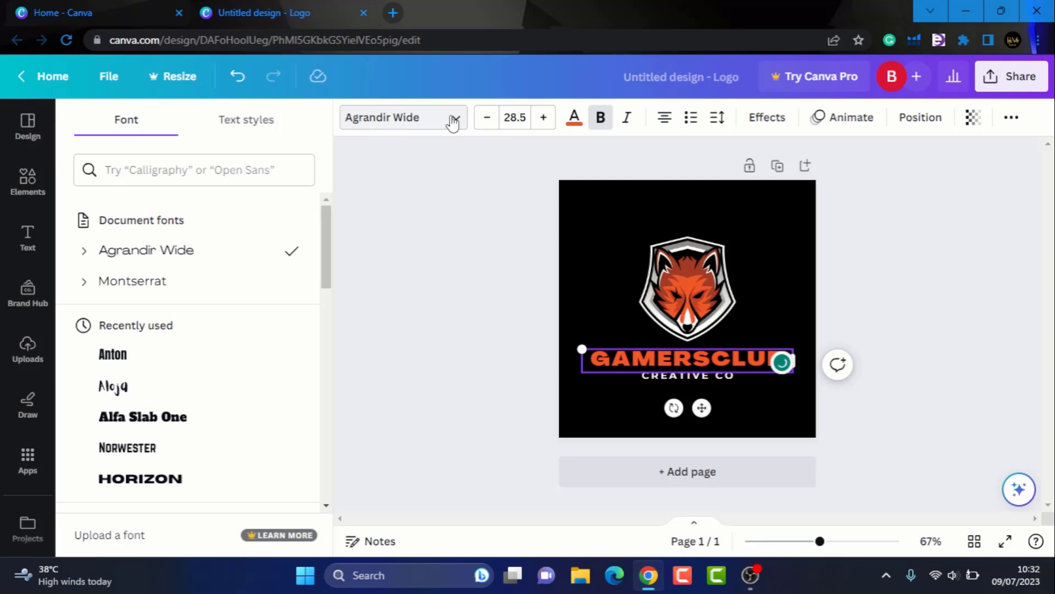
{"action": "left_click", "coordinate": [180, 389]}
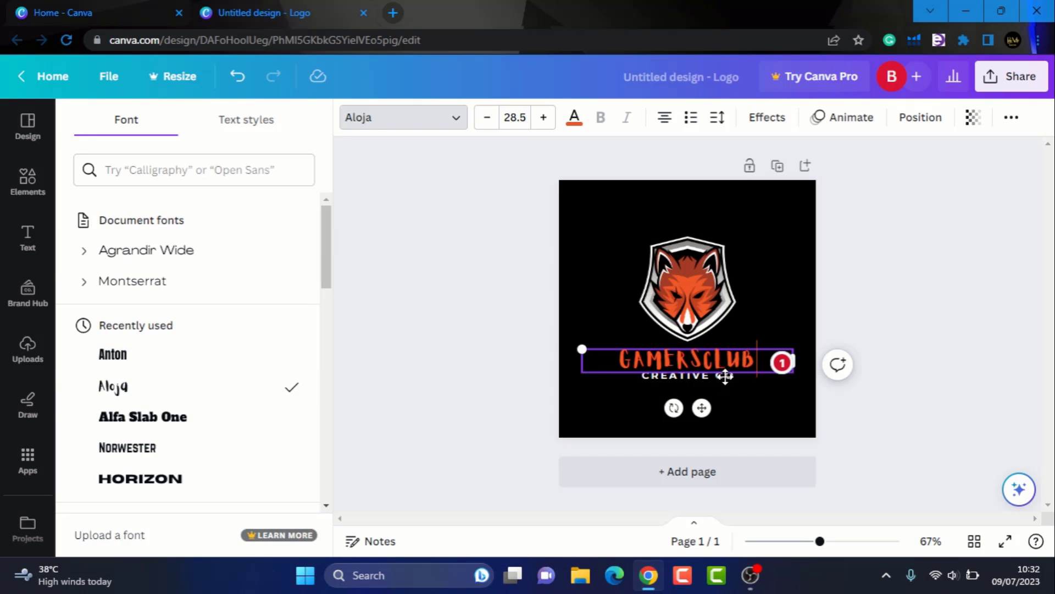
{"action": "left_click", "coordinate": [916, 261]}
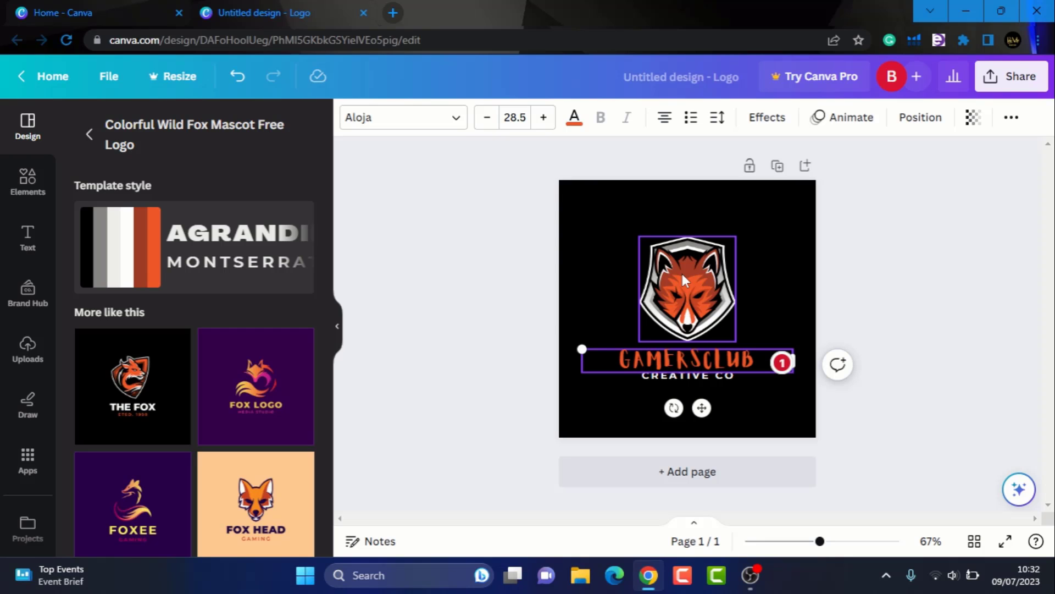
- Show the Elements library in the left sidebar
{"action": "scroll", "coordinate": [165, 428], "scroll_direction": "down", "scroll_amount": 5}
{"action": "mouse_move", "coordinate": [169, 430]}
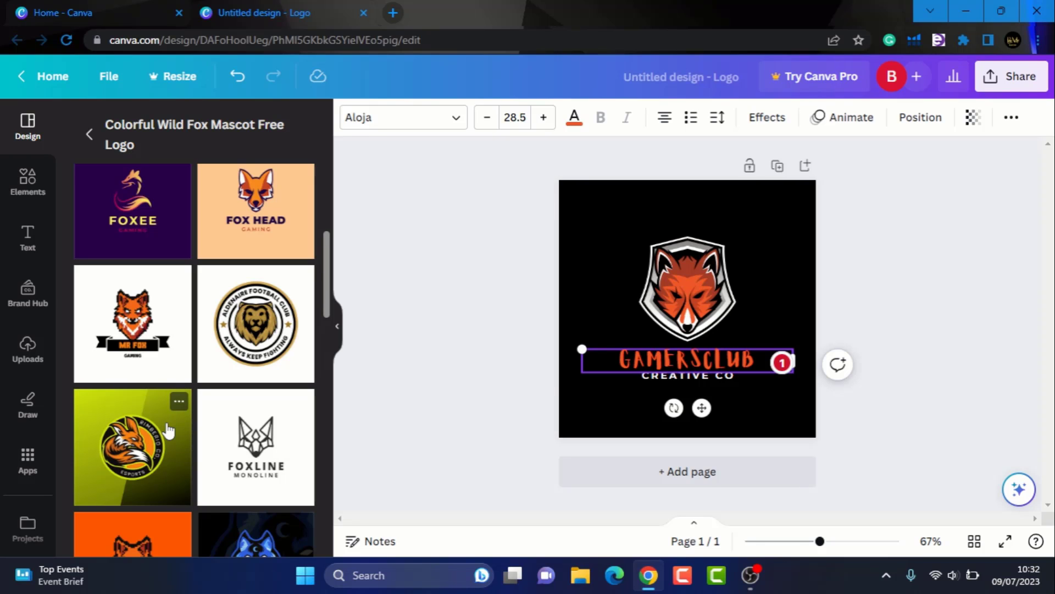
{"action": "left_click", "coordinate": [11, 177]}
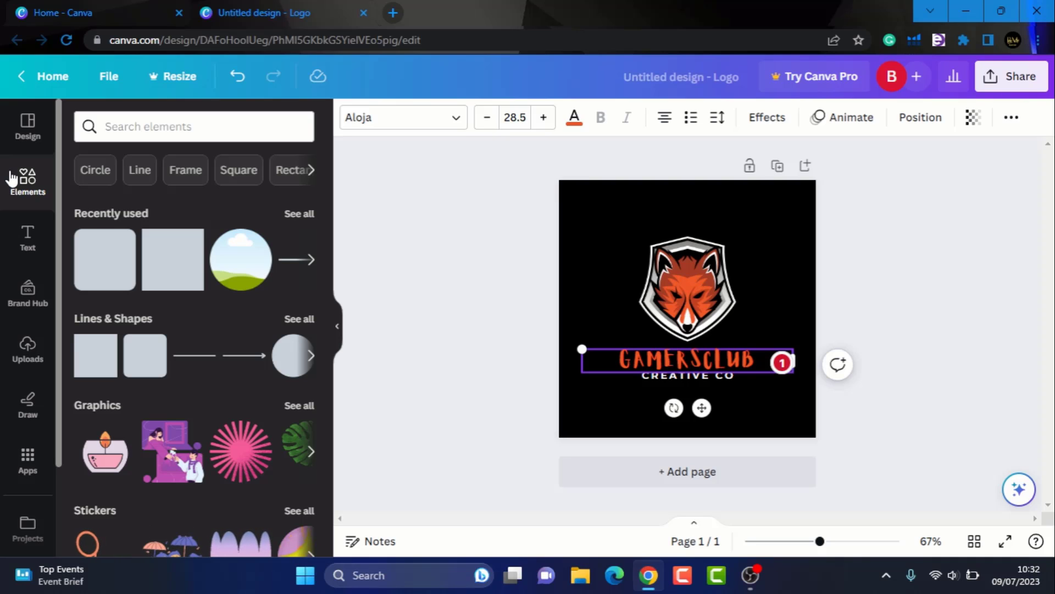
- Search elements for 'image', glance at Uploads, then open the page's background colour palette
{"action": "left_click", "coordinate": [130, 127]}
{"action": "type", "text": "image"}
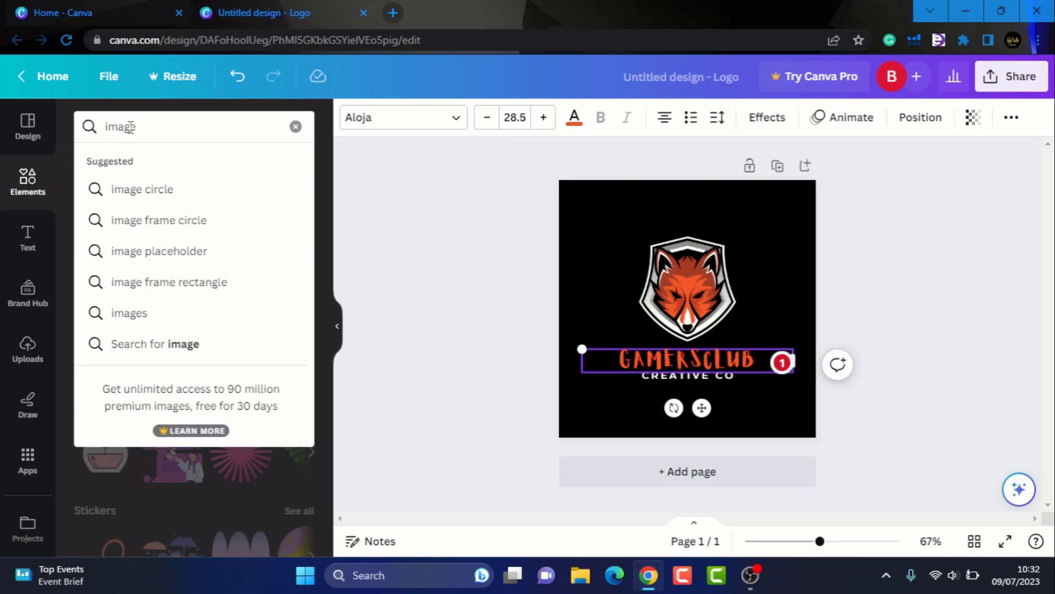
{"action": "key", "text": "Return"}
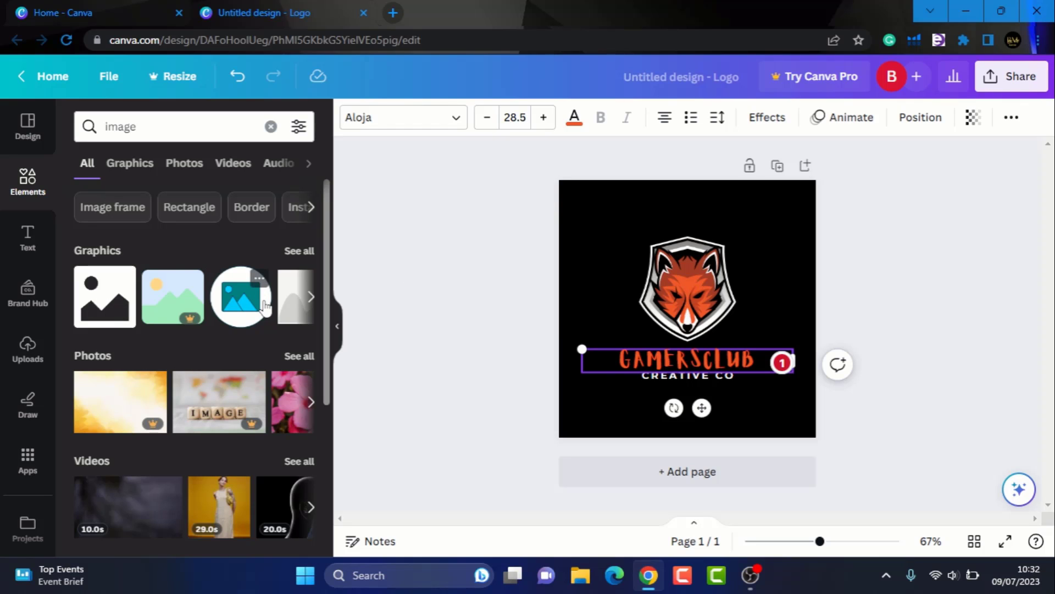
{"action": "scroll", "coordinate": [154, 338], "scroll_direction": "down", "scroll_amount": 3}
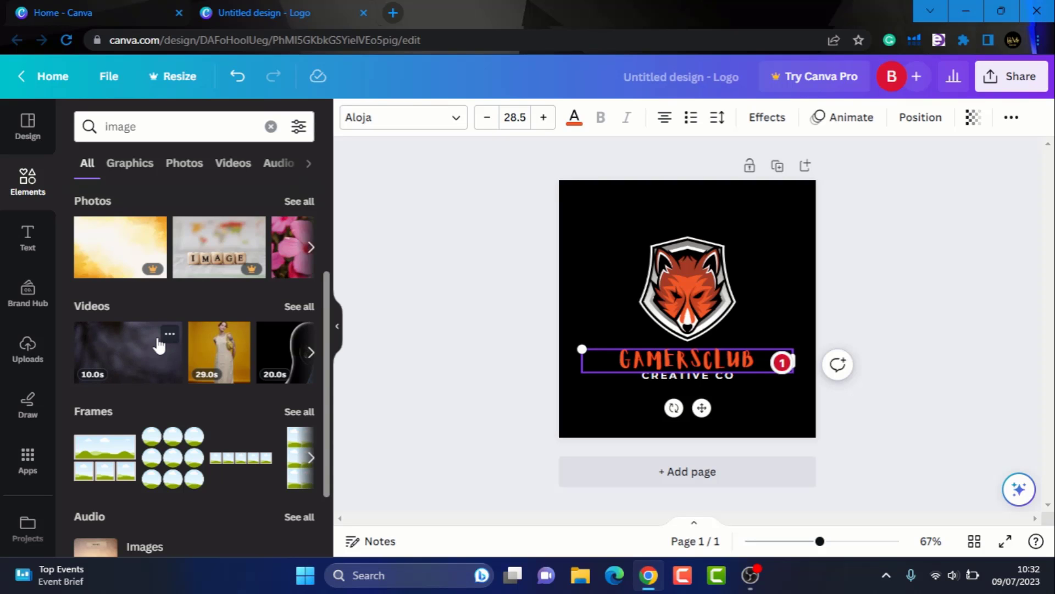
{"action": "left_click", "coordinate": [26, 360]}
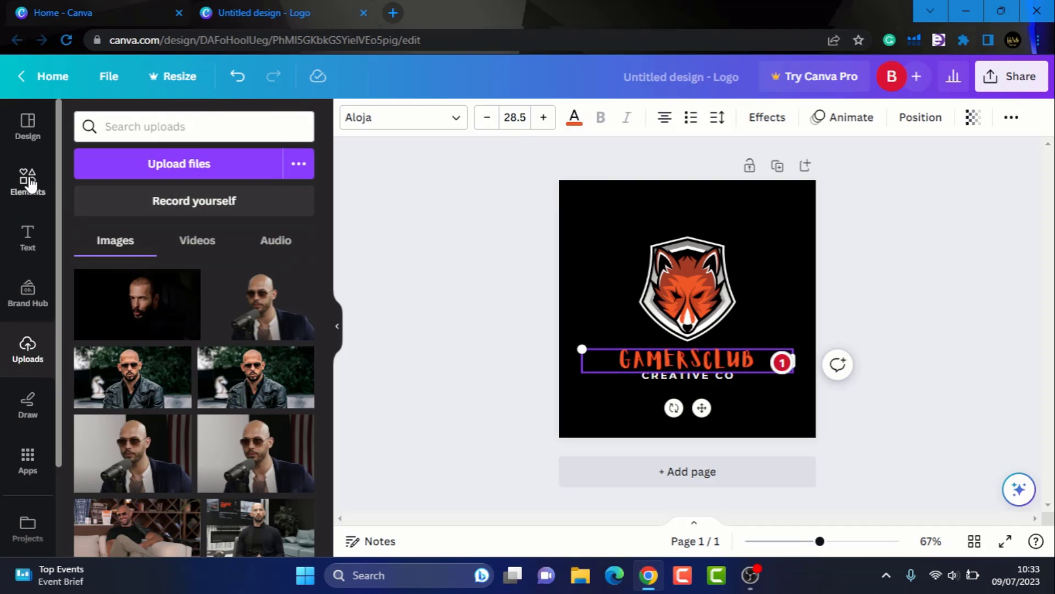
{"action": "left_click", "coordinate": [29, 181]}
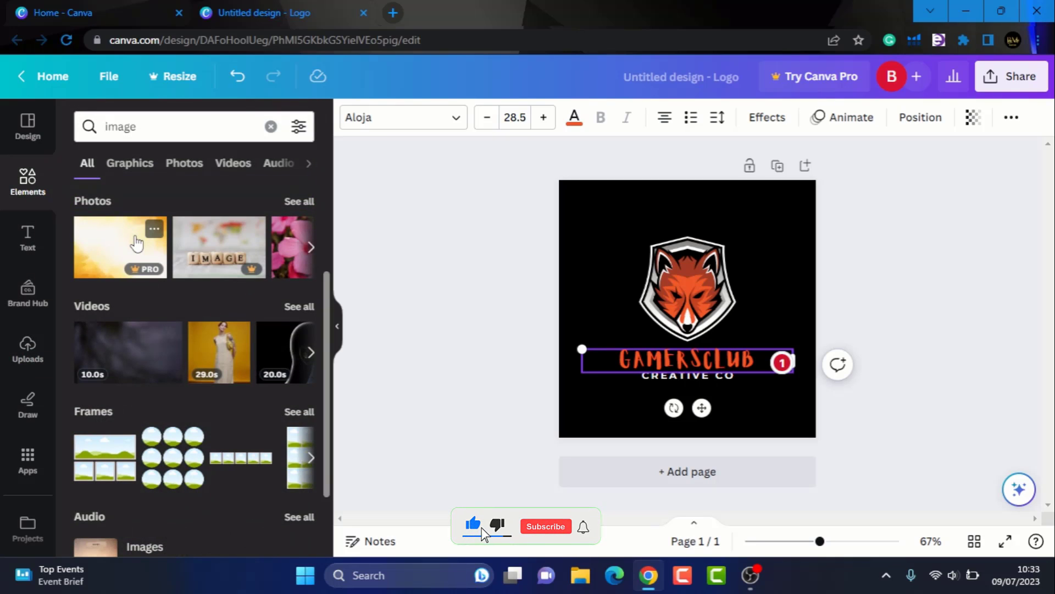
{"action": "left_click", "coordinate": [630, 190]}
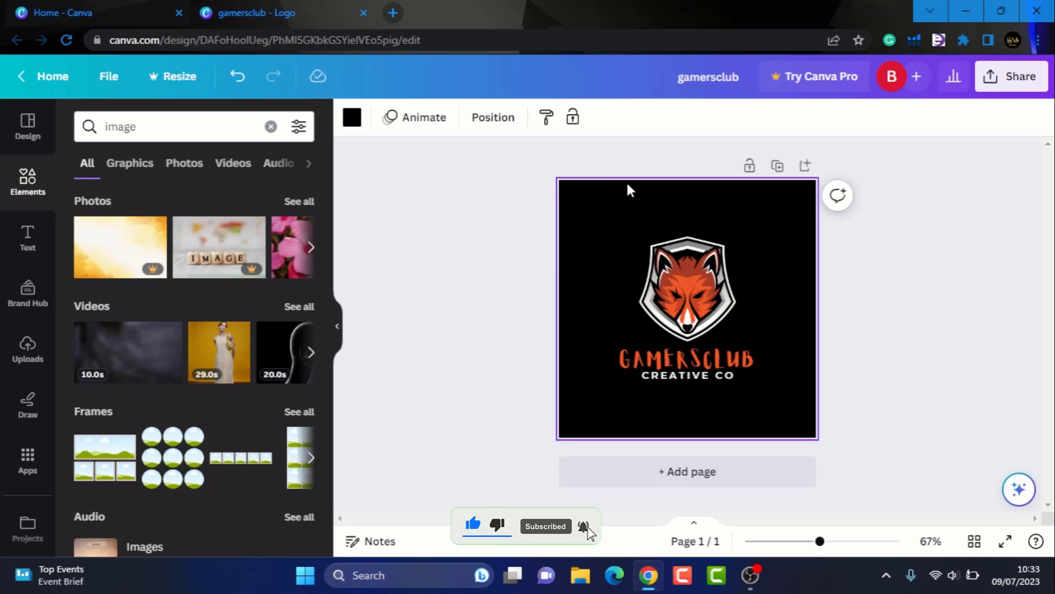
{"action": "left_click", "coordinate": [353, 119]}
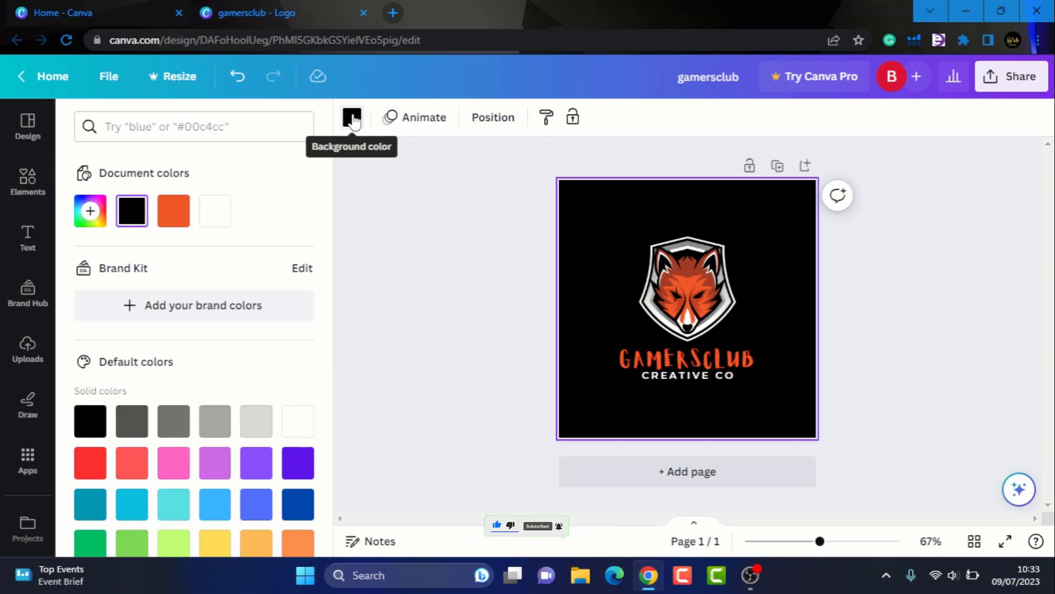
- Set the page background to a custom radial gradient from dark purple to pink
{"action": "left_click", "coordinate": [90, 211]}
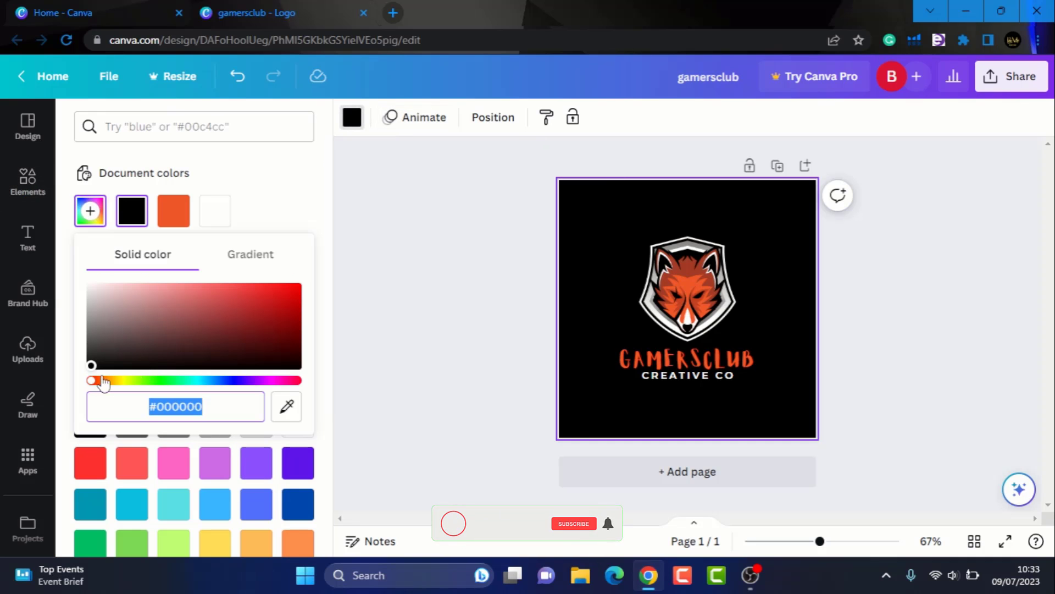
{"action": "left_click_drag", "start_coordinate": [92, 380], "coordinate": [248, 381]}
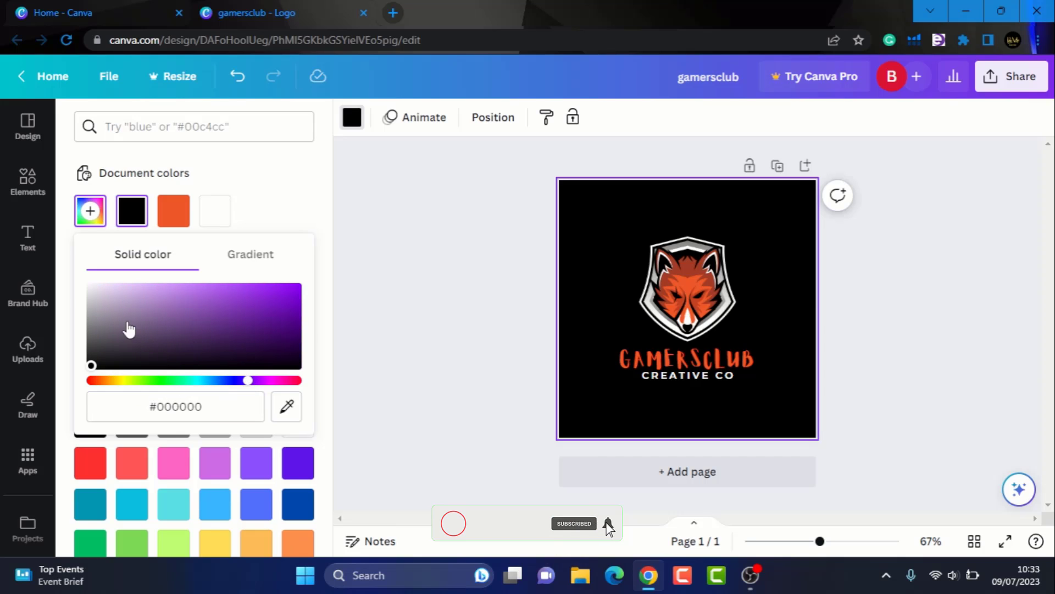
{"action": "left_click_drag", "start_coordinate": [129, 329], "coordinate": [295, 347]}
{"action": "left_click", "coordinate": [247, 263]}
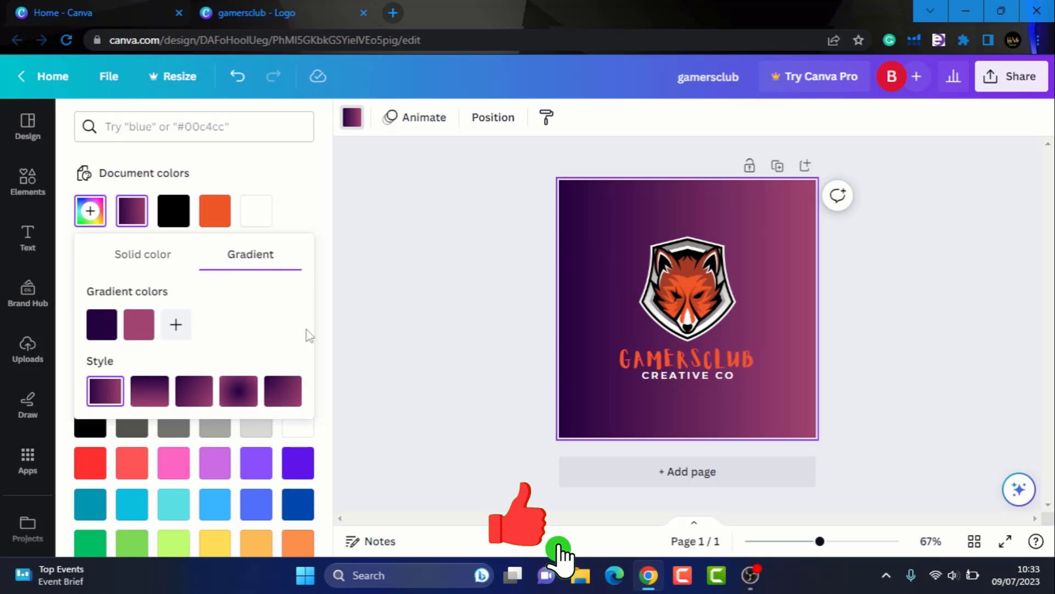
{"action": "left_click", "coordinate": [237, 392]}
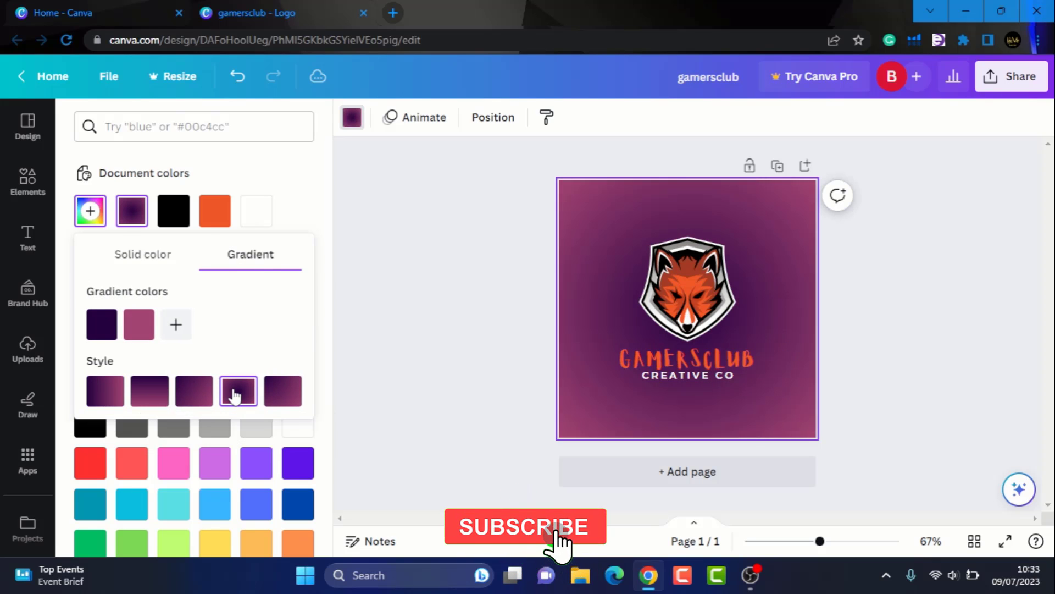
{"action": "left_click", "coordinate": [418, 336]}
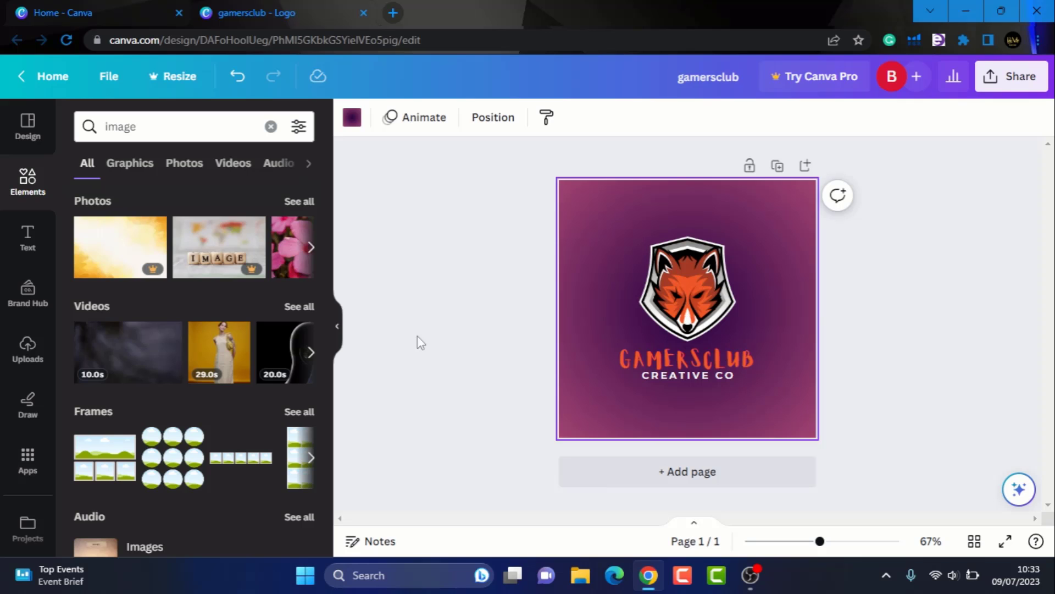
- Return to the 'gaming' templates and add the Black and White Crown Gaming Logo as page 2
{"action": "left_click", "coordinate": [26, 122]}
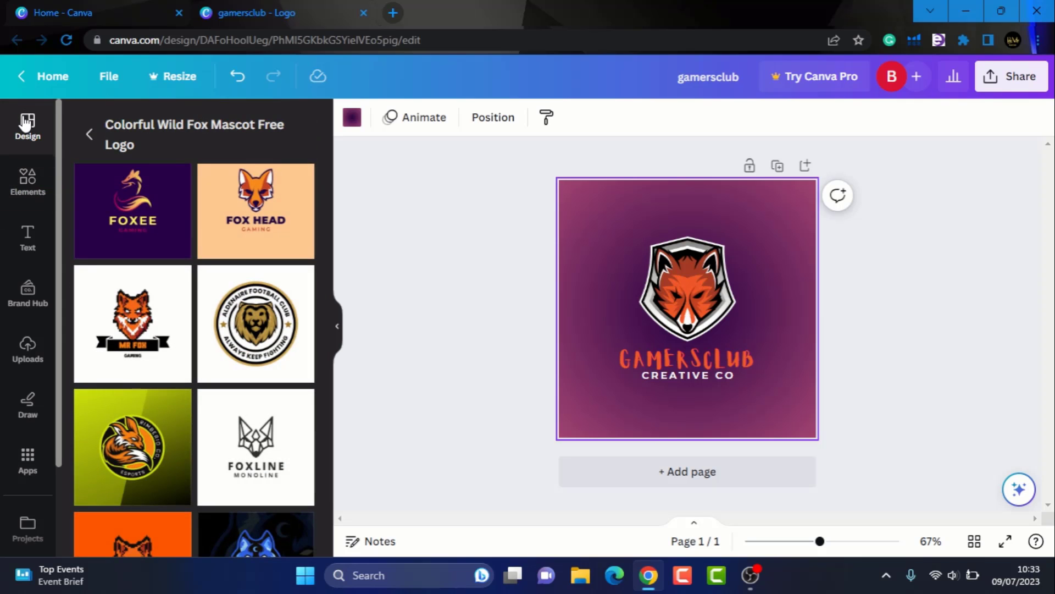
{"action": "left_click", "coordinate": [89, 135]}
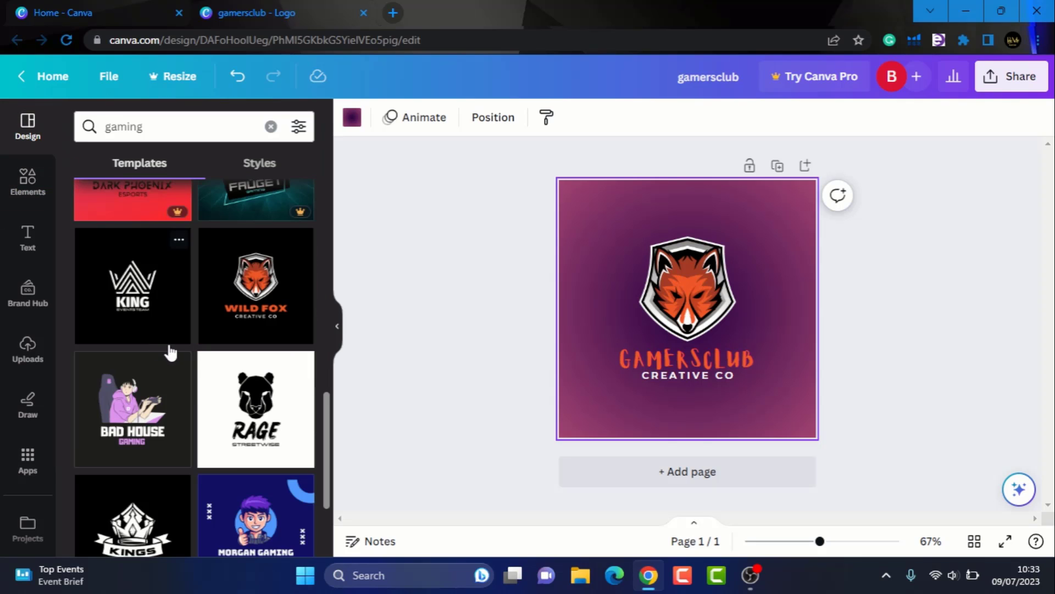
{"action": "scroll", "coordinate": [170, 352], "scroll_direction": "down", "scroll_amount": 3}
{"action": "scroll", "coordinate": [167, 345], "scroll_direction": "down", "scroll_amount": 1}
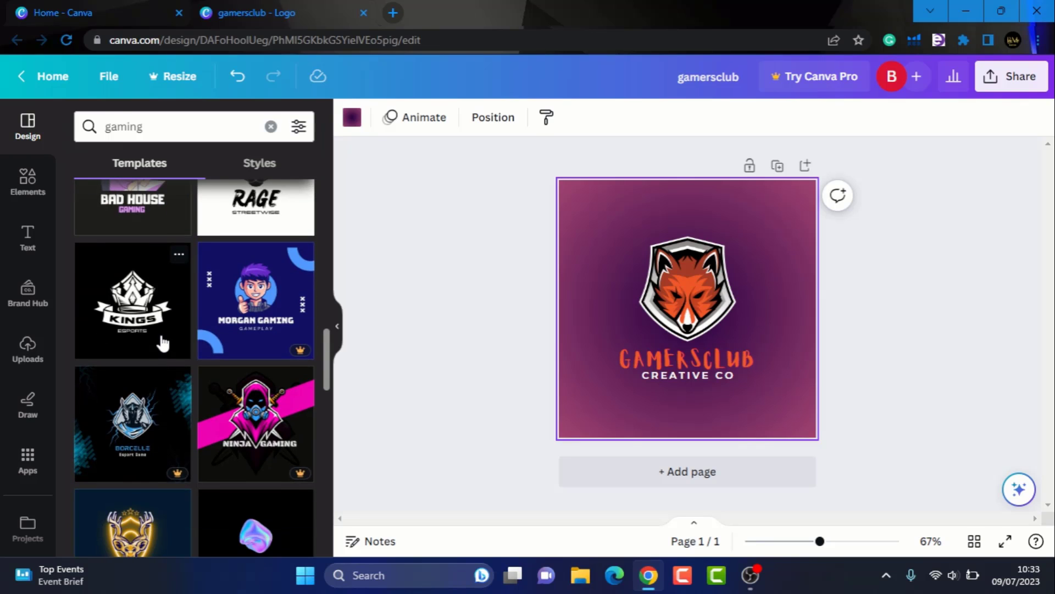
{"action": "left_click", "coordinate": [163, 343]}
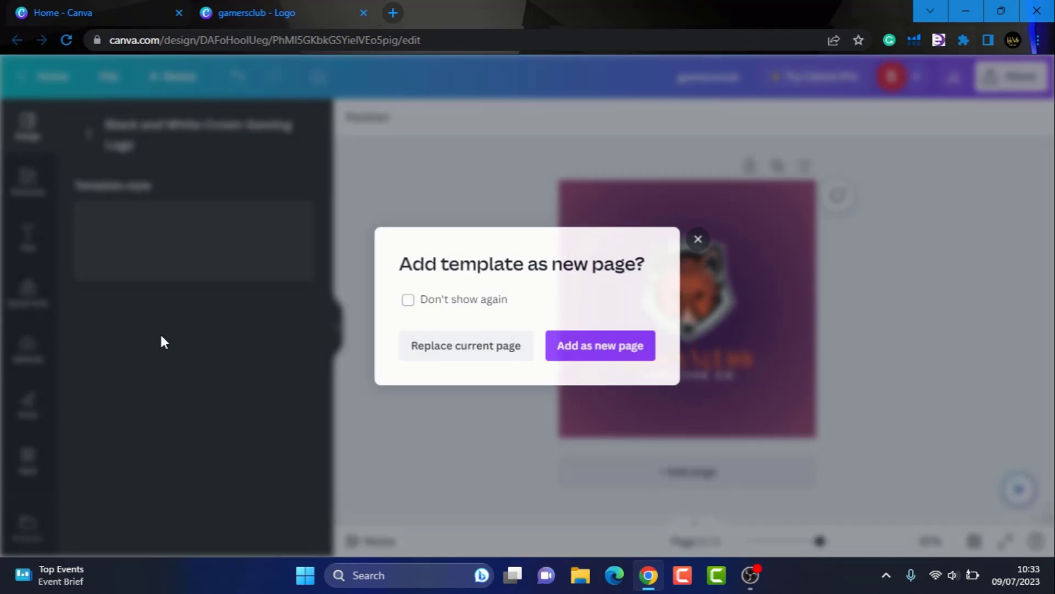
{"action": "left_click", "coordinate": [580, 362]}
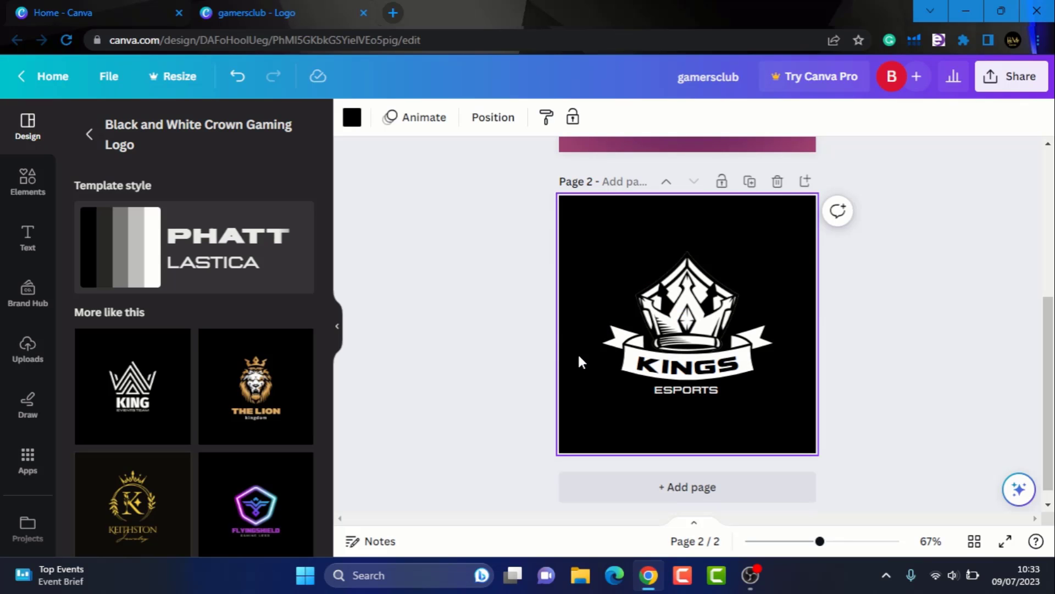
- Change the banner word KINGS to LOGO on page 2
{"action": "double_click", "coordinate": [714, 369]}
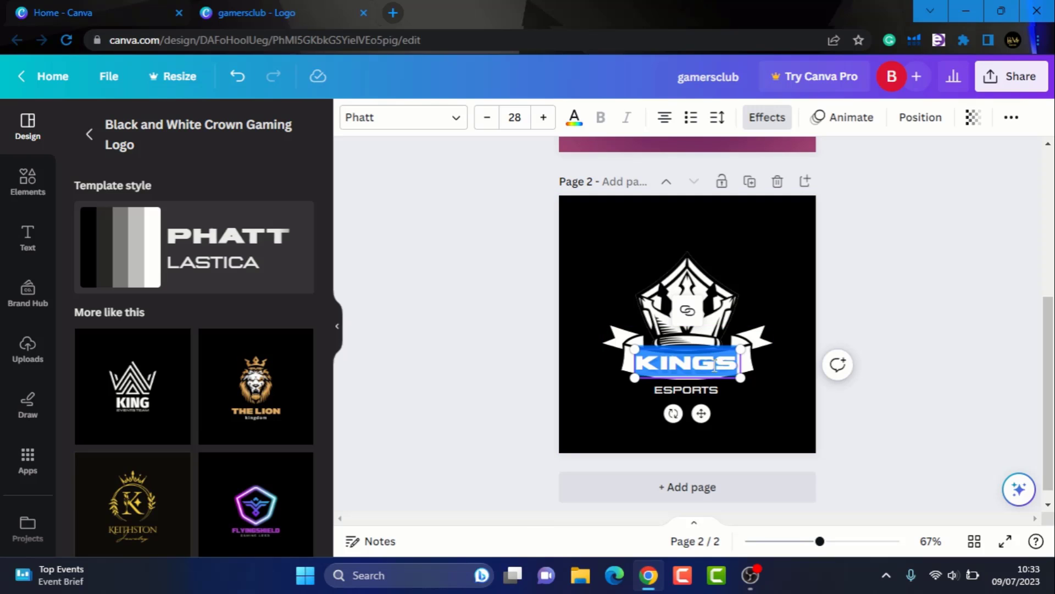
{"action": "type", "text": "LOGO"}
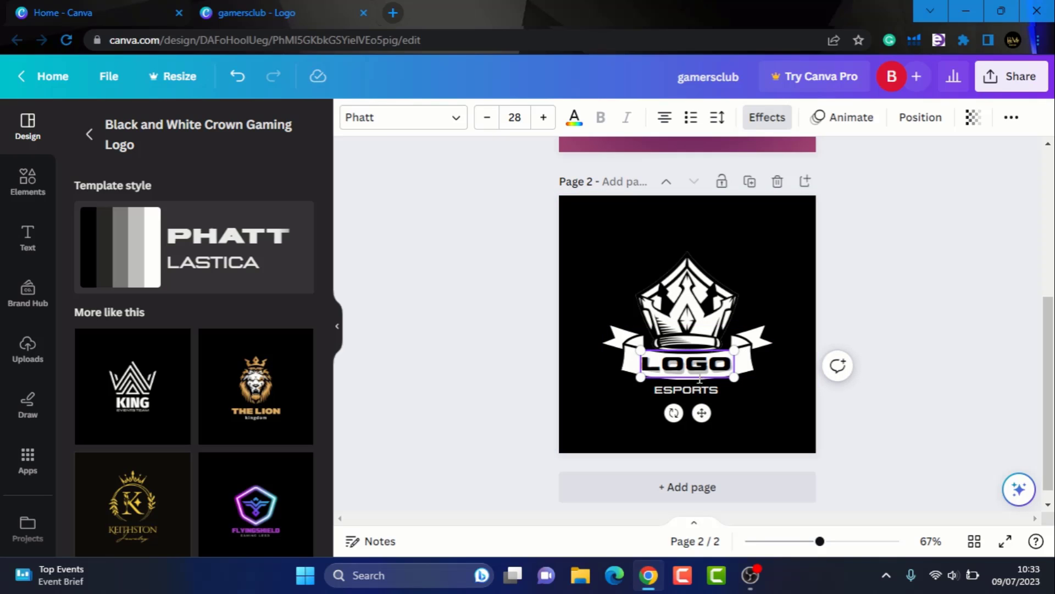
{"action": "left_click", "coordinate": [847, 230]}
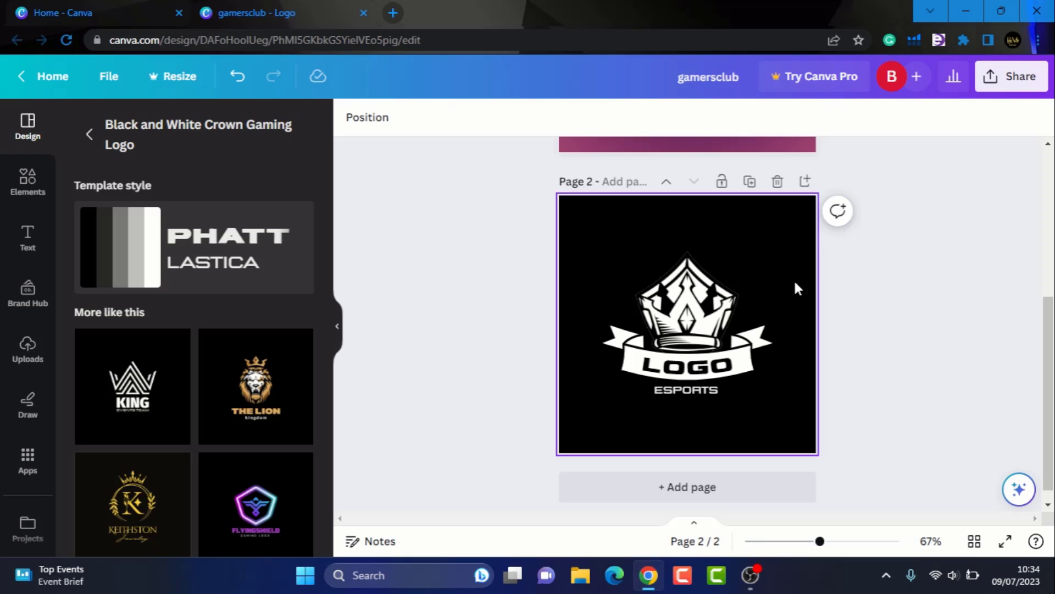
- Delete the crown graphic above the banner
{"action": "left_click", "coordinate": [722, 297]}
{"action": "left_click_drag", "start_coordinate": [721, 297], "coordinate": [721, 258]}
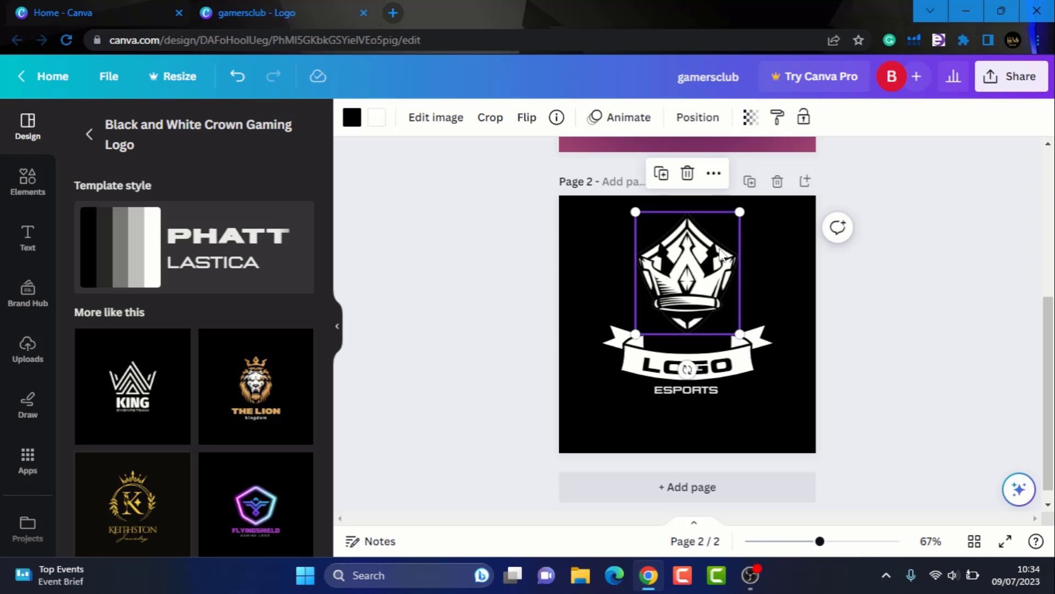
{"action": "key", "text": "Delete"}
- Search Elements for 'lion' and add the yellow lion head graphic to page 2
{"action": "left_click", "coordinate": [39, 182]}
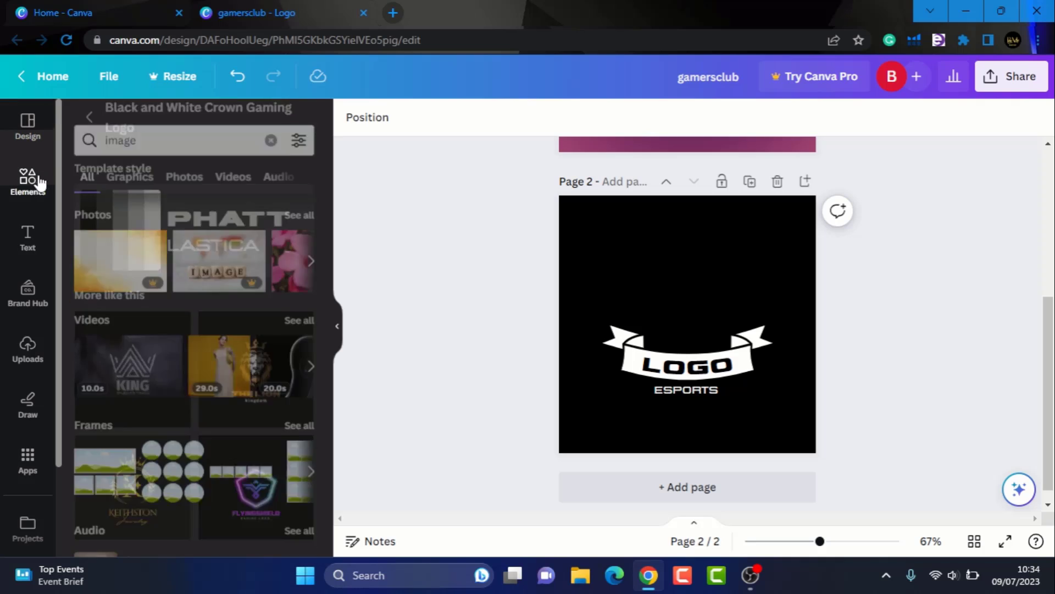
{"action": "left_click", "coordinate": [271, 125]}
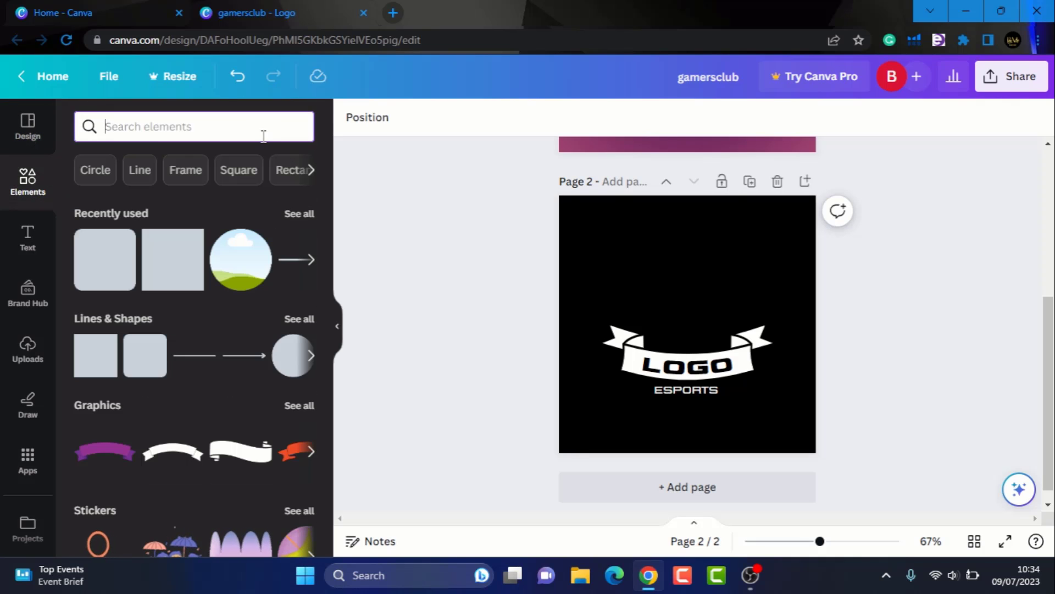
{"action": "type", "text": "lio"}
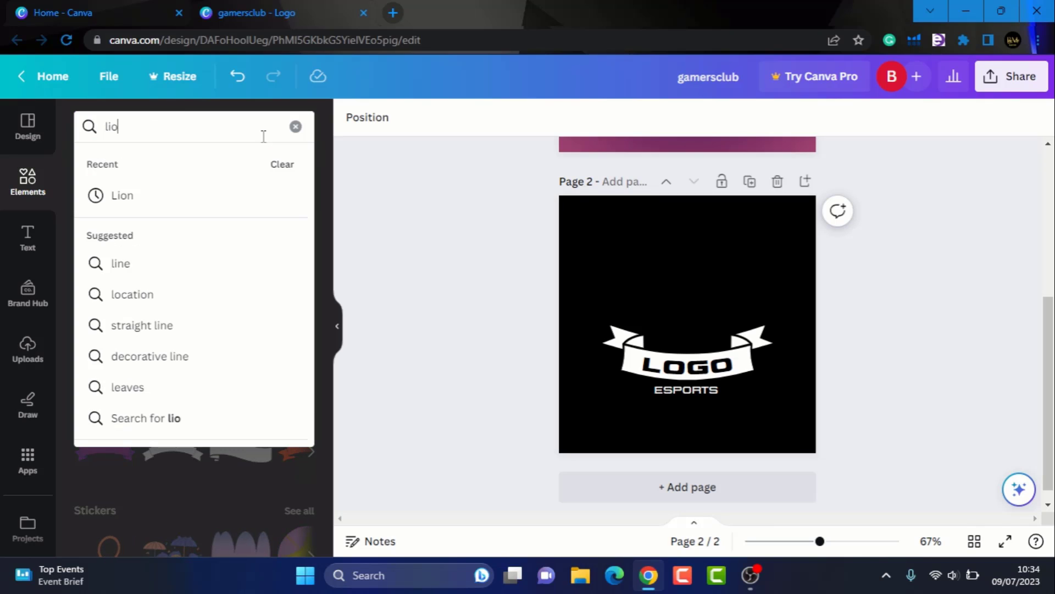
{"action": "type", "text": "n"}
{"action": "key", "text": "Return"}
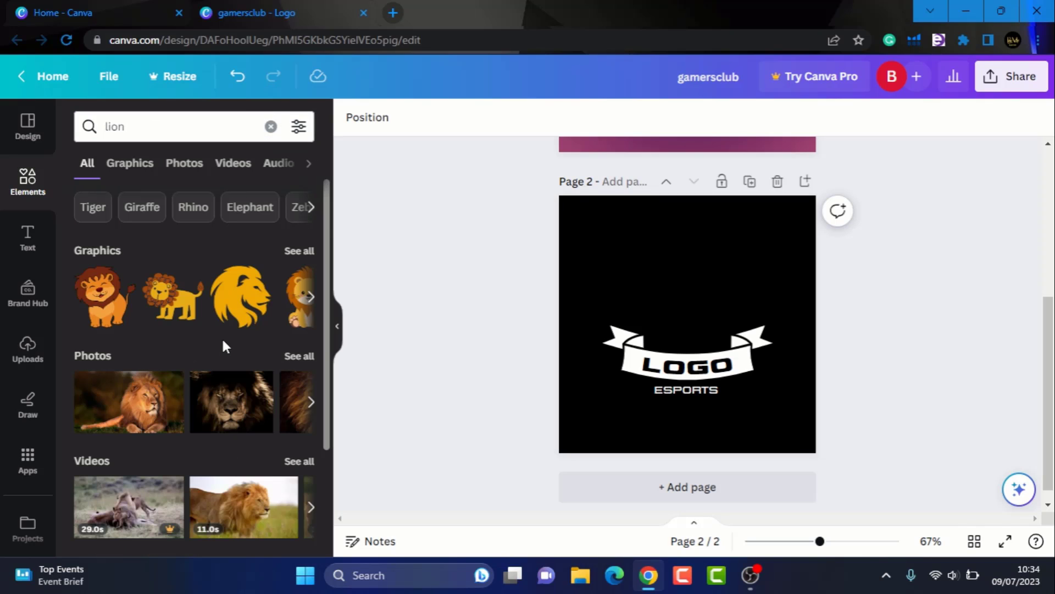
{"action": "scroll", "coordinate": [223, 345], "scroll_direction": "down", "scroll_amount": 3}
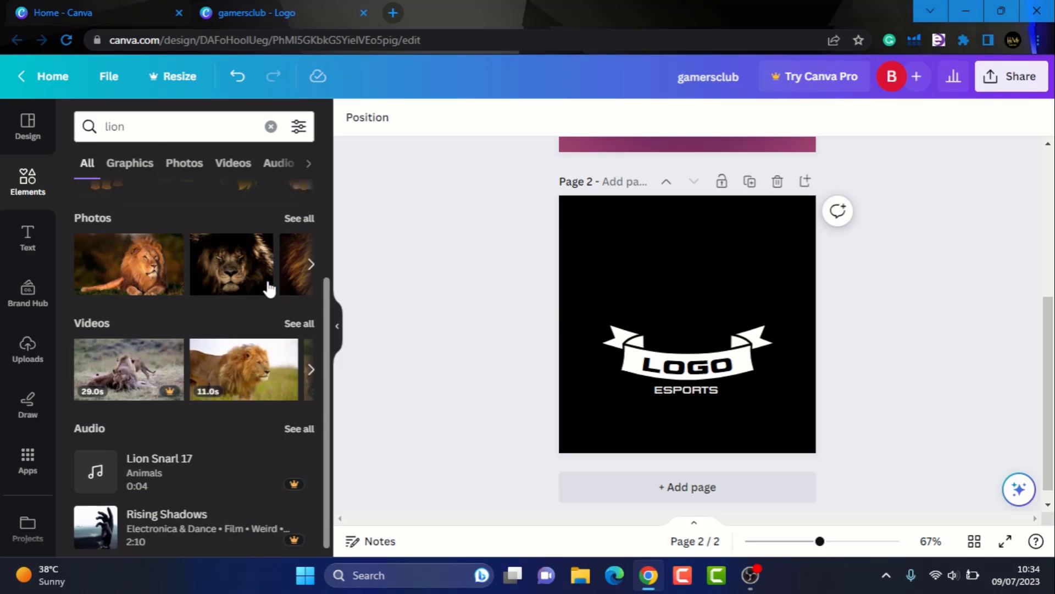
{"action": "scroll", "coordinate": [269, 287], "scroll_direction": "up", "scroll_amount": 3}
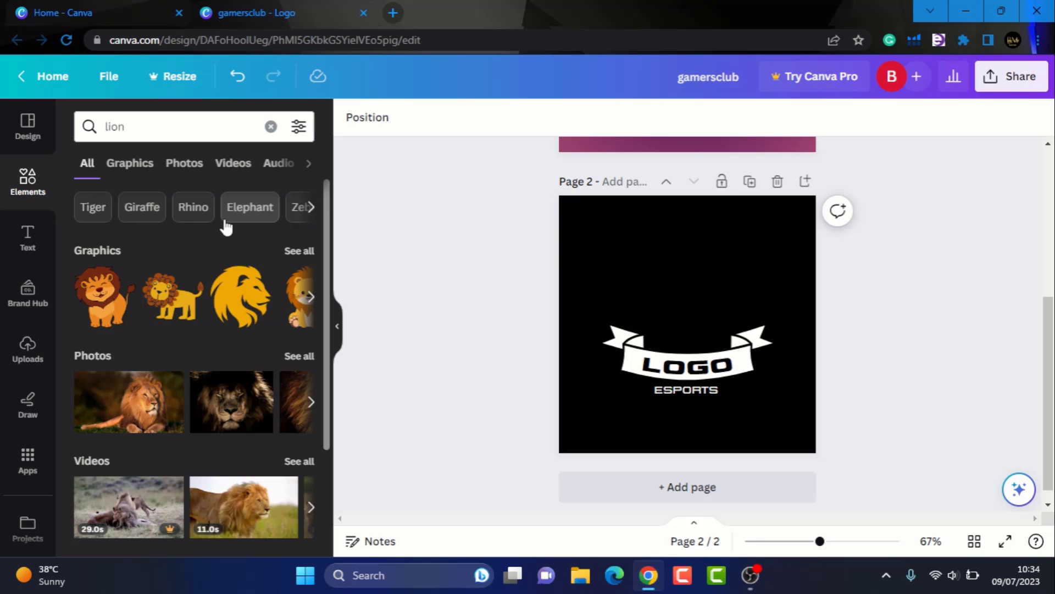
{"action": "left_click", "coordinate": [244, 300]}
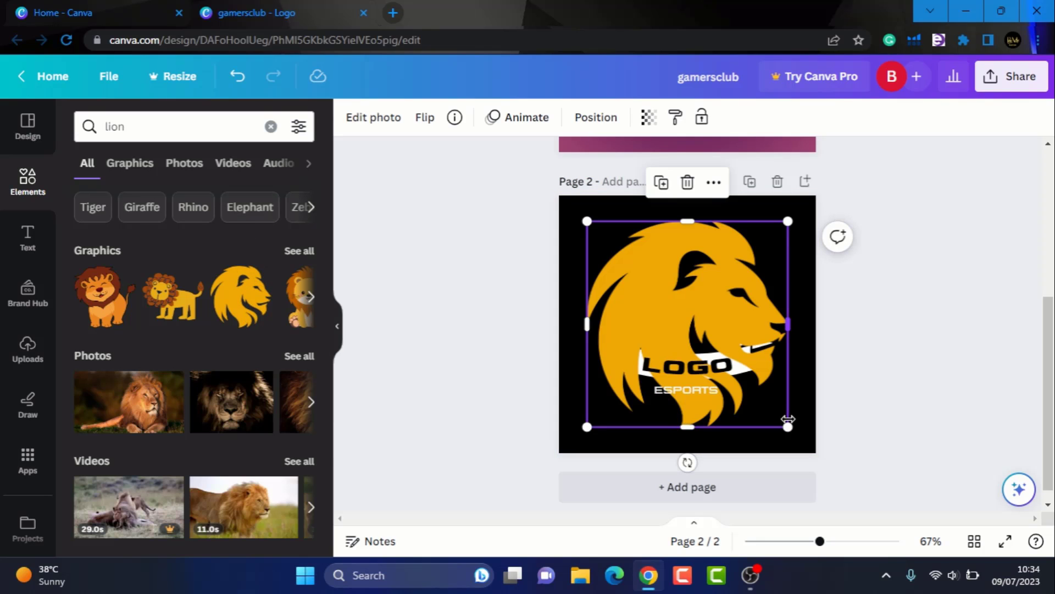
- Shrink the lion head and centre it above the LOGO ribbon
{"action": "left_click_drag", "start_coordinate": [790, 427], "coordinate": [735, 309]}
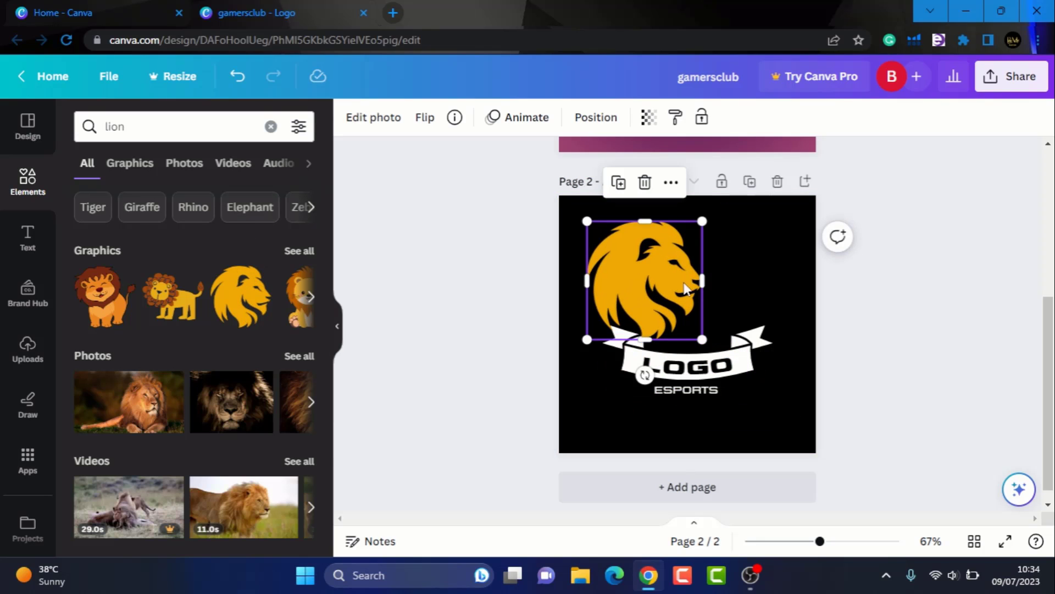
{"action": "left_click_drag", "start_coordinate": [669, 280], "coordinate": [713, 285]}
{"action": "left_click", "coordinate": [883, 276]}
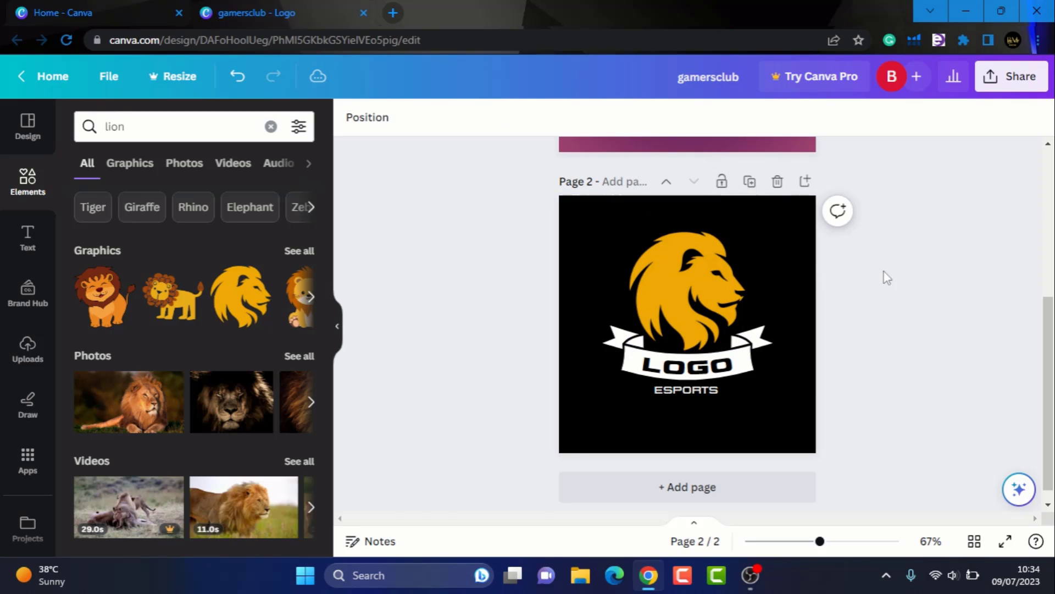
- Recolour the LOGO ribbon with the lion head's gold from Photo colors
{"action": "left_click", "coordinate": [754, 345]}
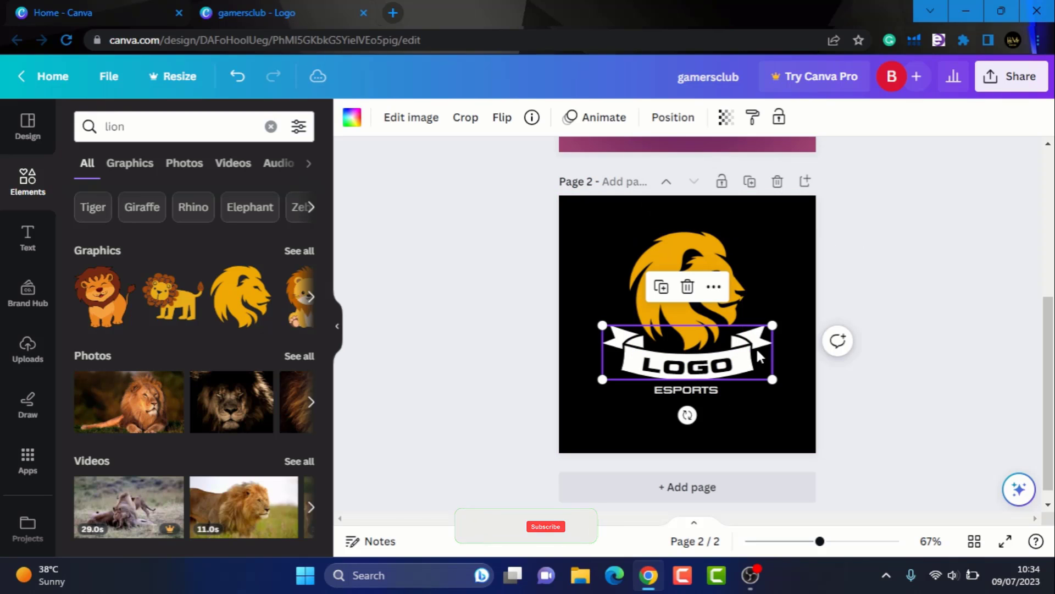
{"action": "left_click", "coordinate": [410, 117]}
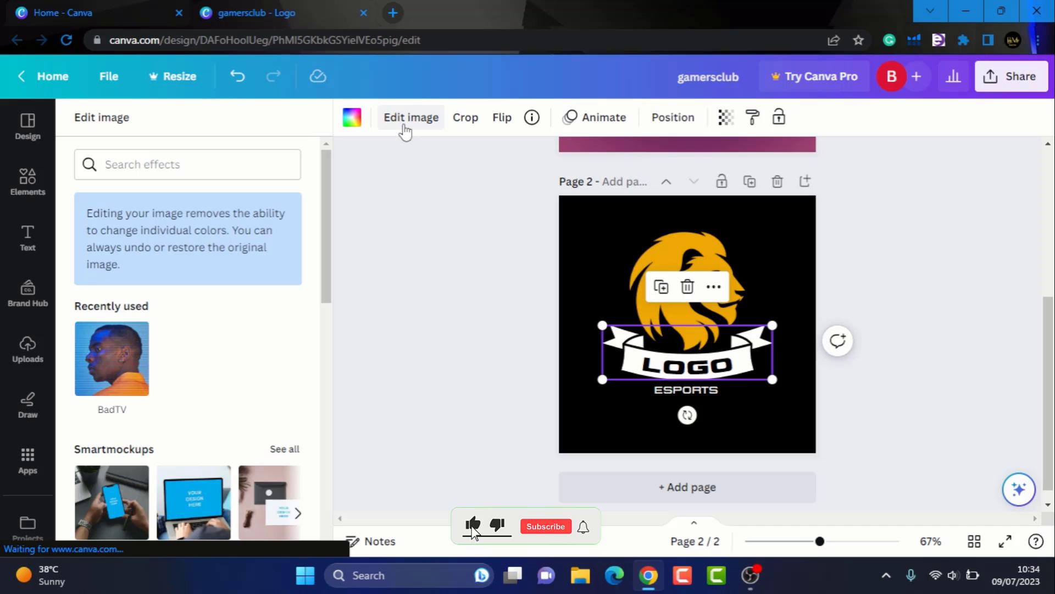
{"action": "scroll", "coordinate": [250, 354], "scroll_direction": "down", "scroll_amount": 3}
{"action": "scroll", "coordinate": [248, 355], "scroll_direction": "down", "scroll_amount": 3}
{"action": "scroll", "coordinate": [229, 325], "scroll_direction": "up", "scroll_amount": 6}
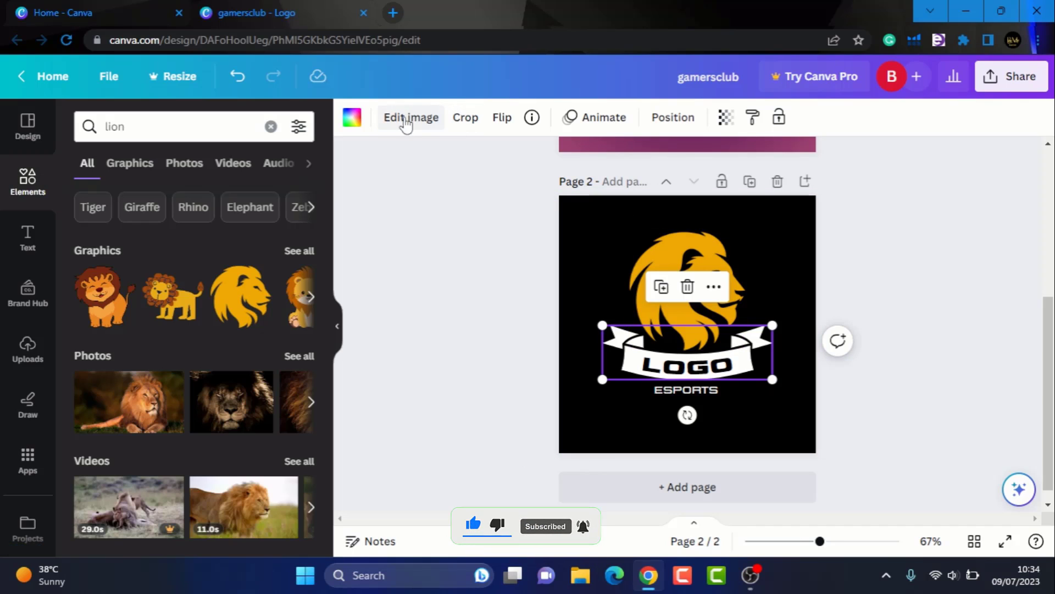
{"action": "left_click", "coordinate": [352, 118]}
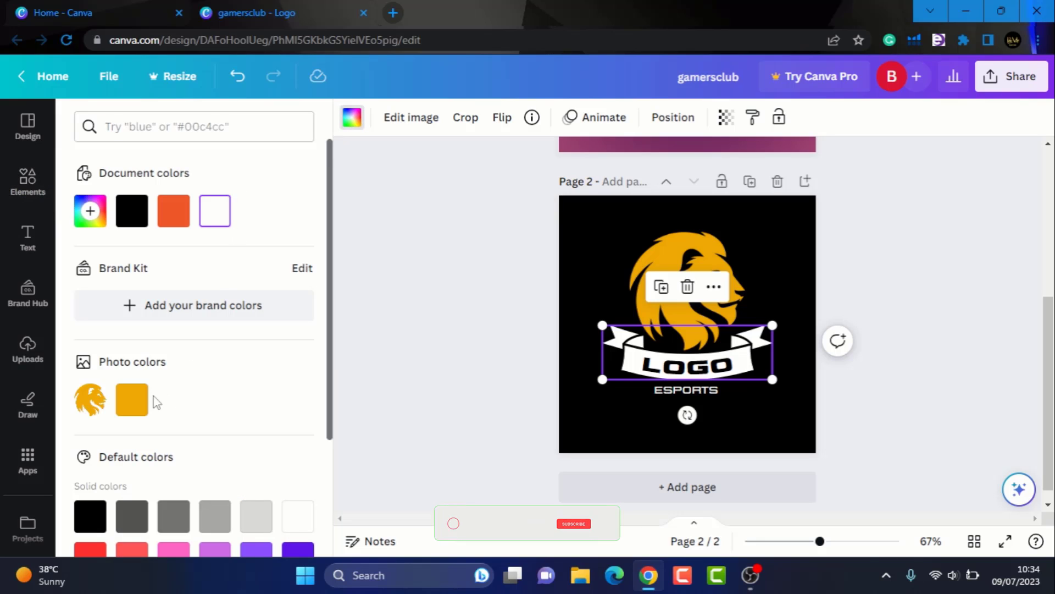
{"action": "left_click", "coordinate": [141, 403]}
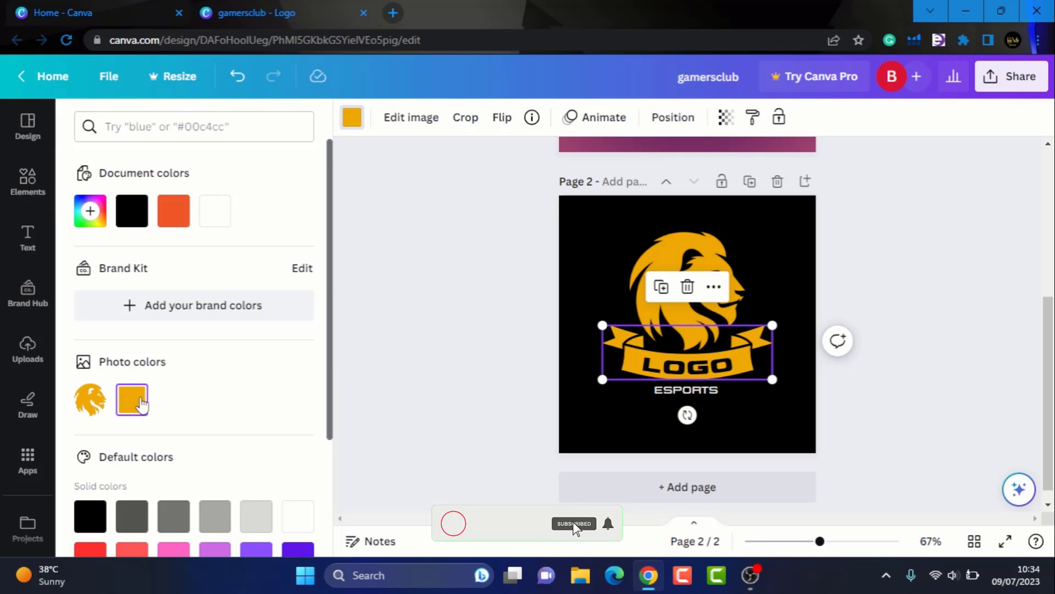
{"action": "left_click", "coordinate": [906, 279]}
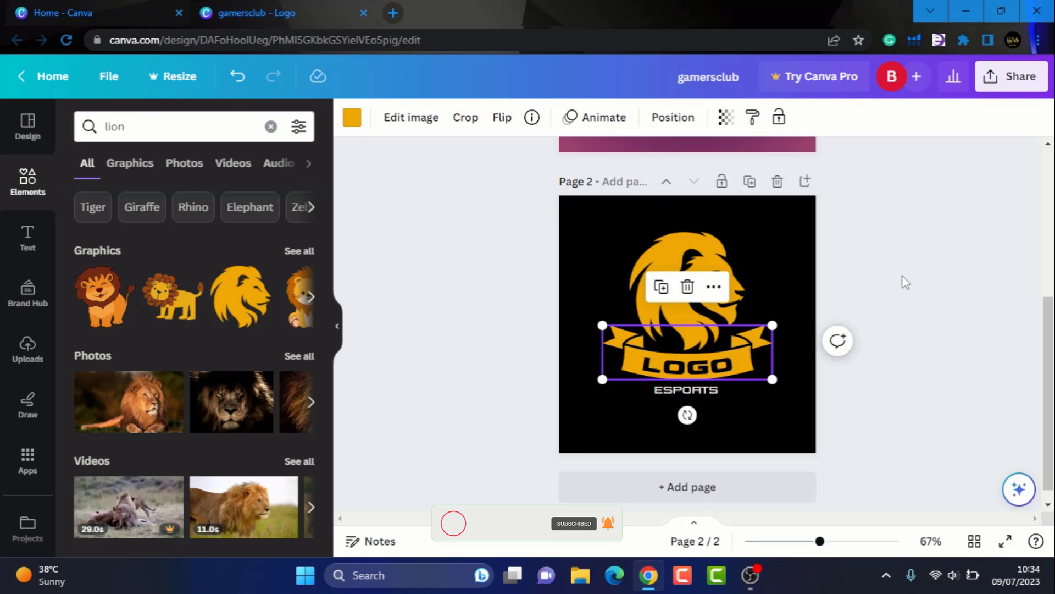
- Select page 2's empty area and show its Background color palette
{"action": "left_click", "coordinate": [686, 390]}
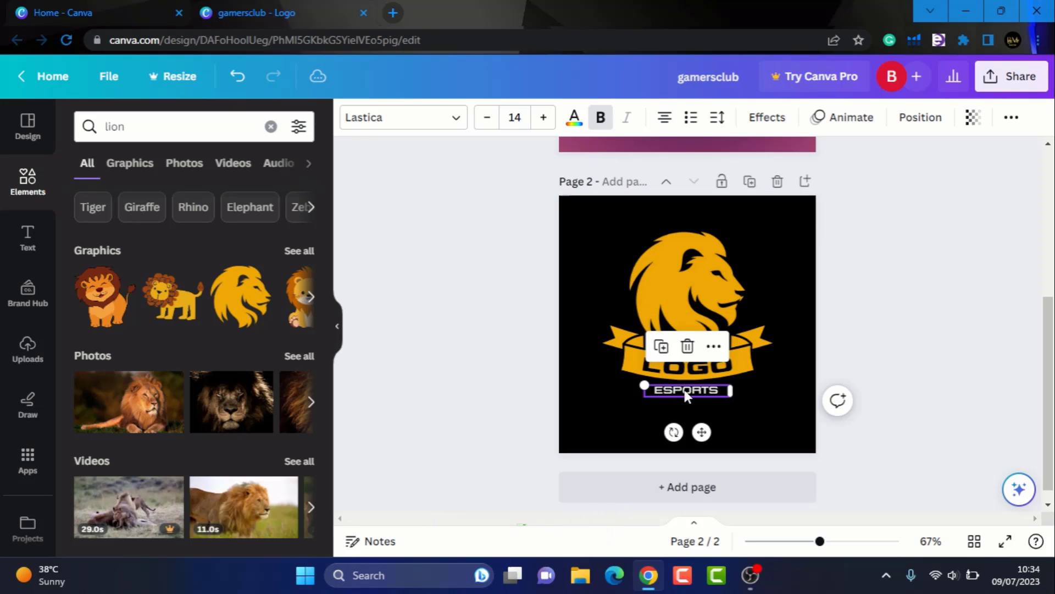
{"action": "double_click", "coordinate": [686, 390]}
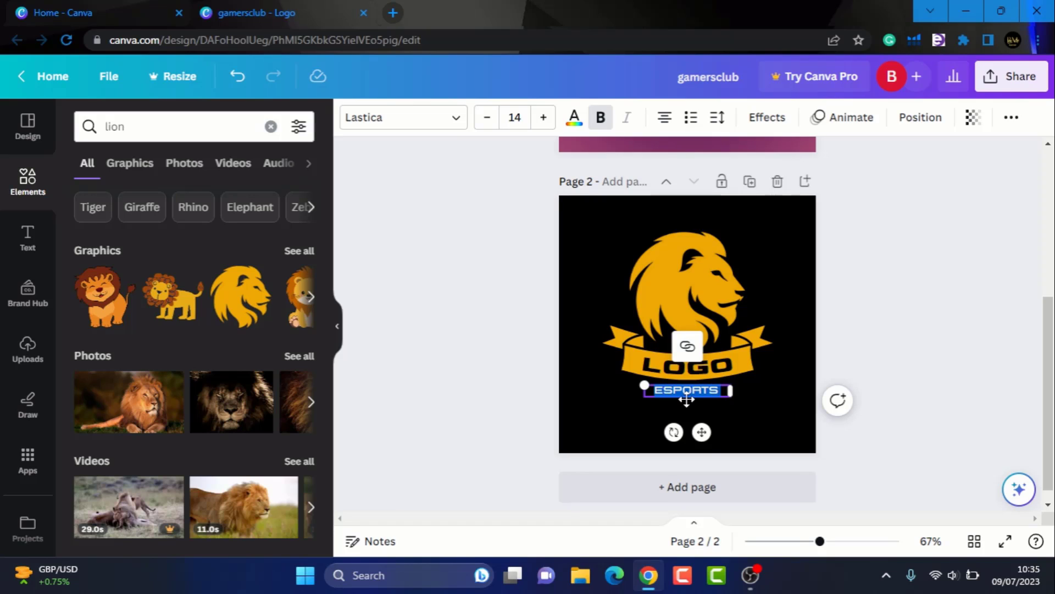
{"action": "left_click", "coordinate": [771, 259]}
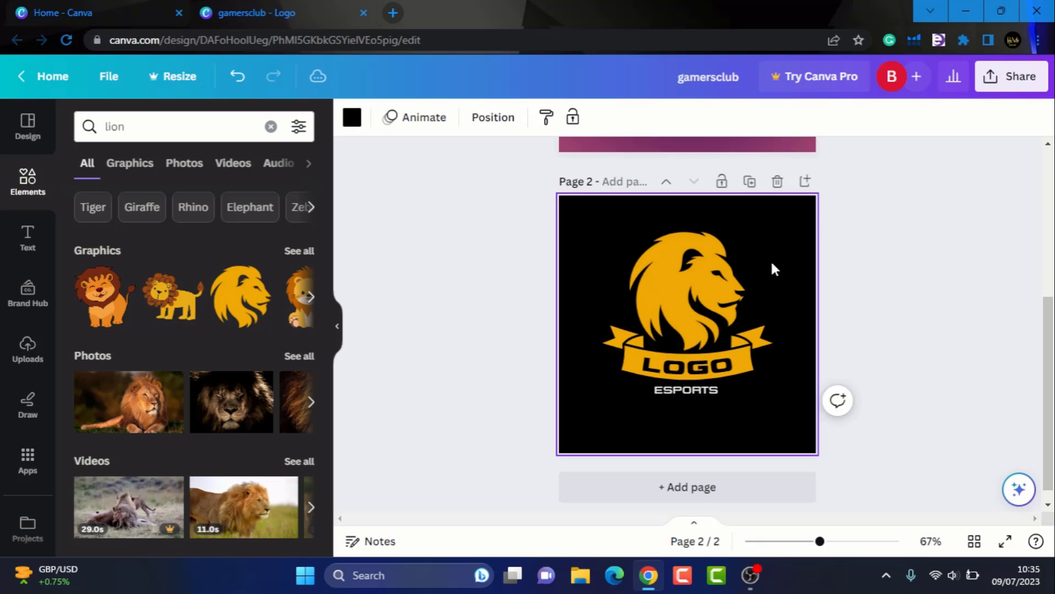
{"action": "left_click", "coordinate": [350, 118]}
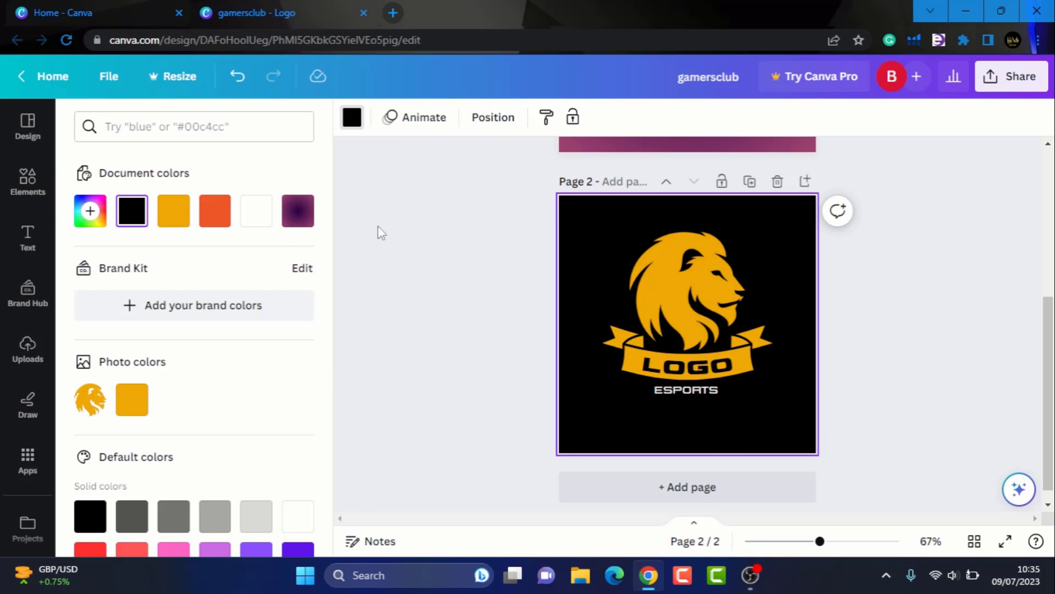
- Apply the black-to-dark-blue default gradient to page 2's background
{"action": "left_click", "coordinate": [90, 211]}
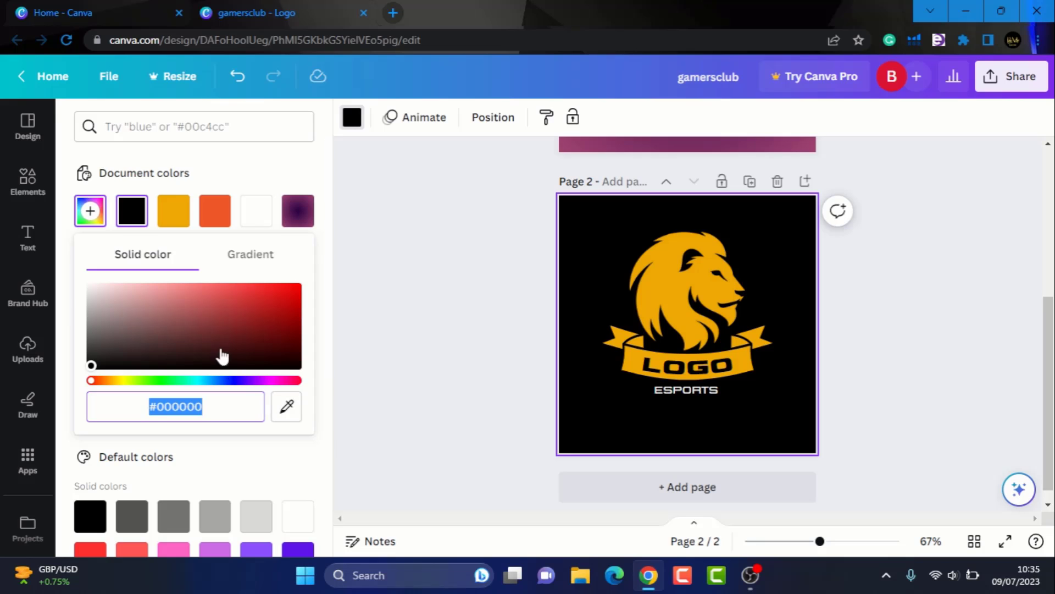
{"action": "left_click", "coordinate": [245, 257]}
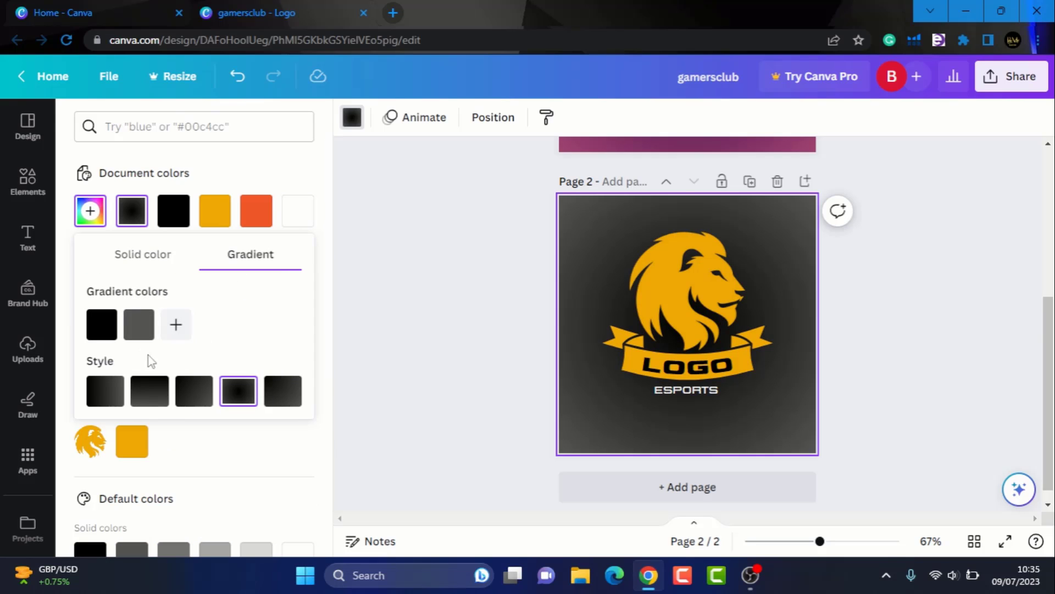
{"action": "left_click", "coordinate": [147, 388]}
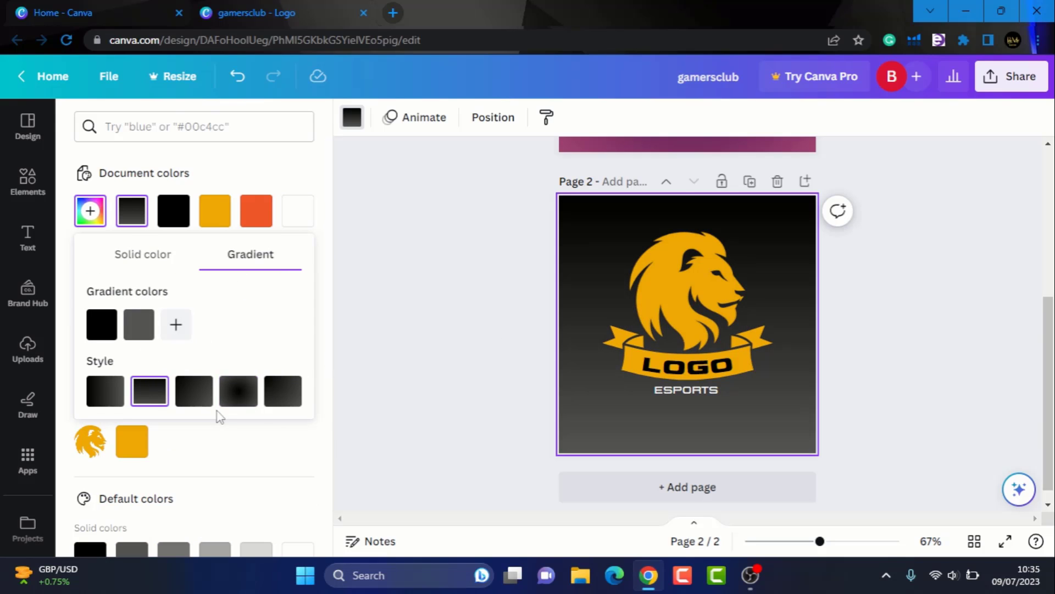
{"action": "left_click", "coordinate": [332, 305]}
{"action": "scroll", "coordinate": [239, 427], "scroll_direction": "down", "scroll_amount": 4}
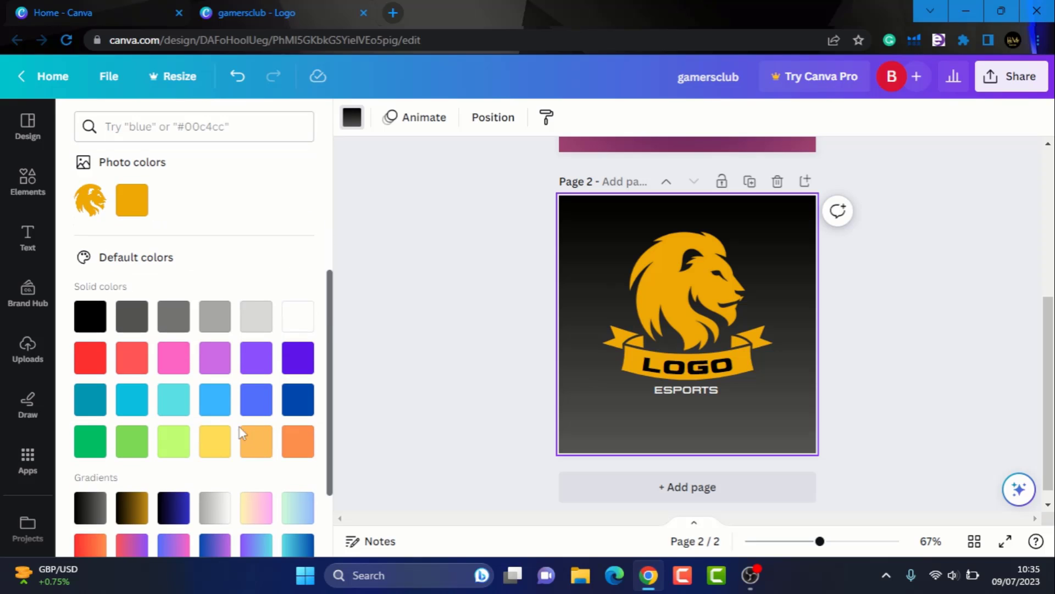
{"action": "left_click", "coordinate": [215, 398]}
{"action": "left_click", "coordinate": [173, 507]}
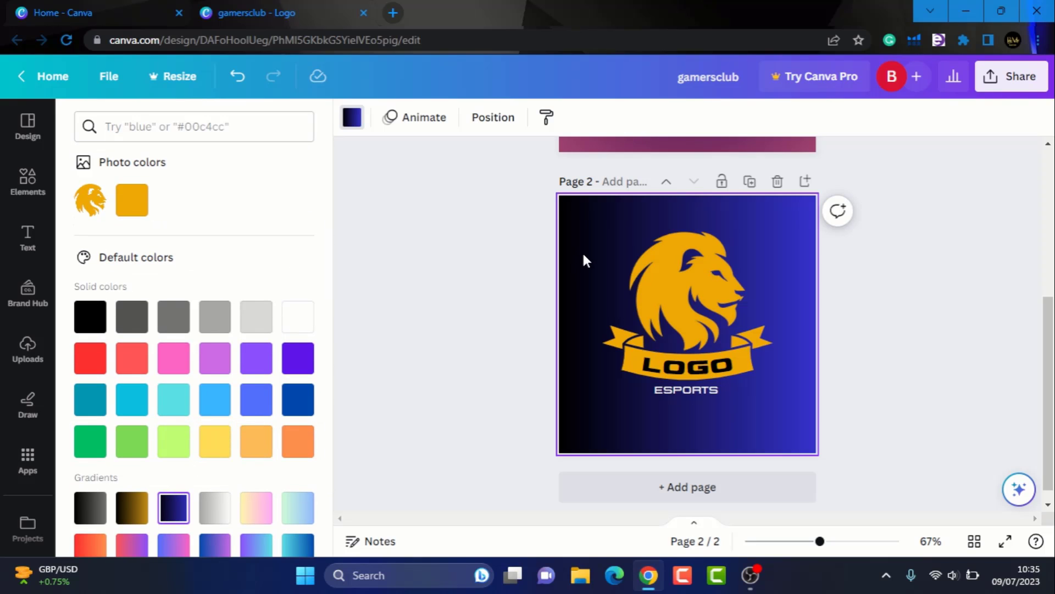
{"action": "scroll", "coordinate": [609, 275], "scroll_direction": "down", "scroll_amount": 1}
{"action": "left_click", "coordinate": [917, 265]}
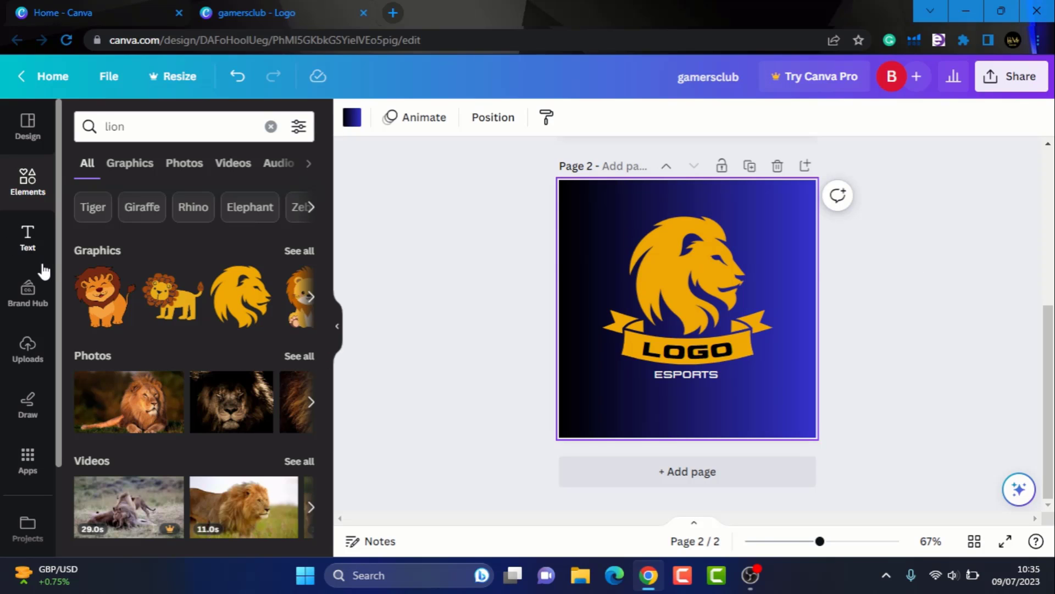
- Add the GLOW neon text style from the Text panel to page 2
{"action": "left_click", "coordinate": [27, 237]}
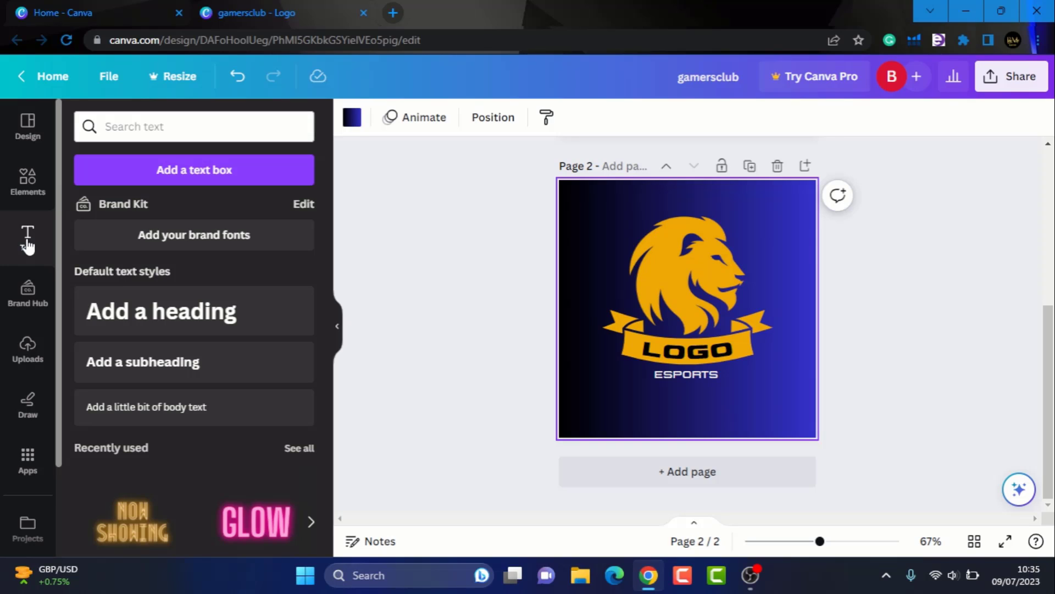
{"action": "scroll", "coordinate": [201, 377], "scroll_direction": "down", "scroll_amount": 3}
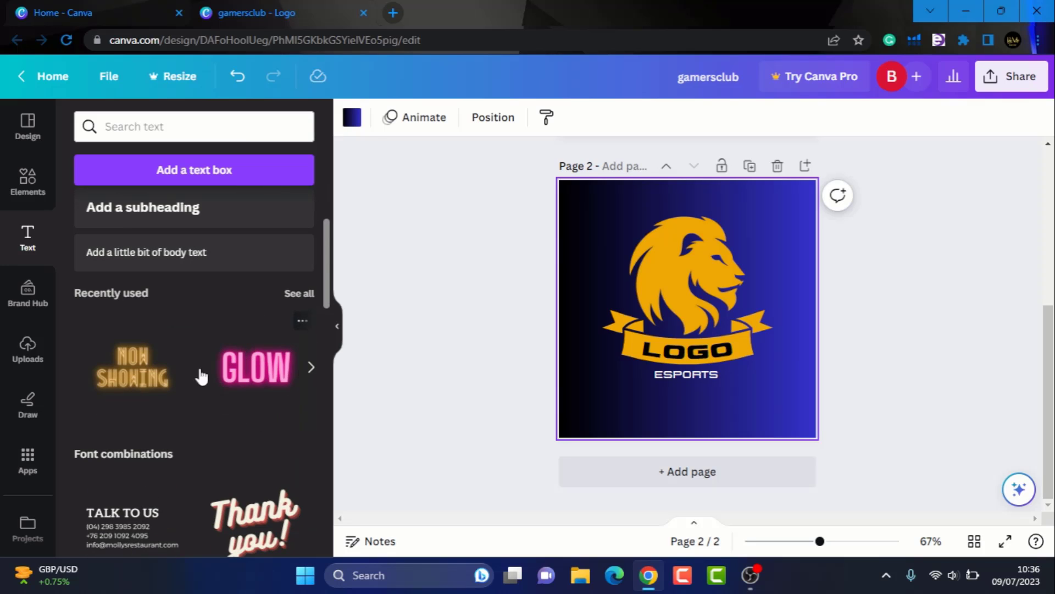
{"action": "left_click", "coordinate": [267, 369]}
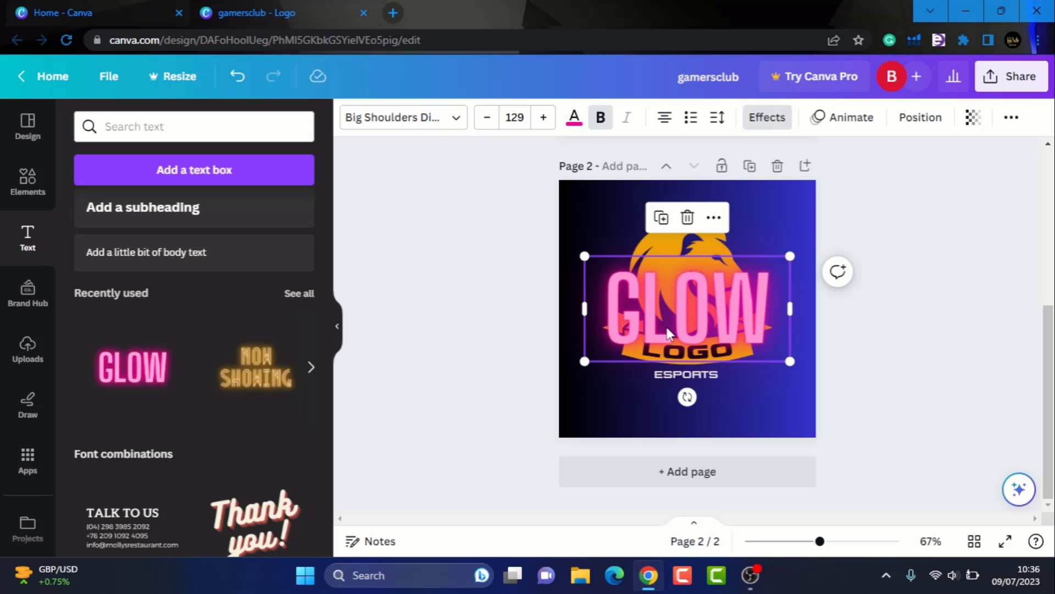
- Change the GLOW text to GAMERS CLUB and resize it onto two lines
{"action": "double_click", "coordinate": [689, 320]}
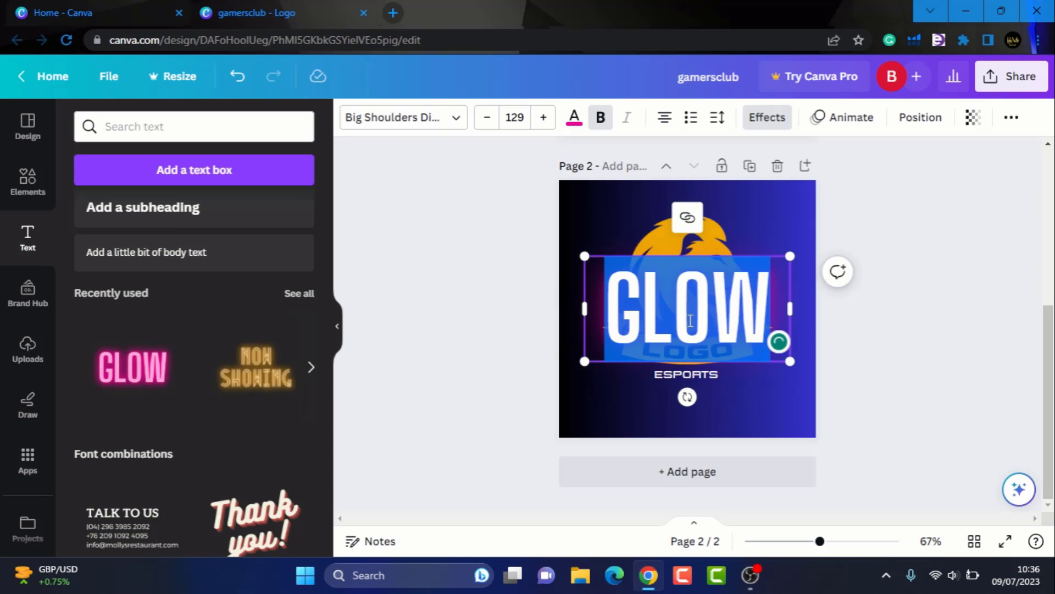
{"action": "type", "text": "GAMER"}
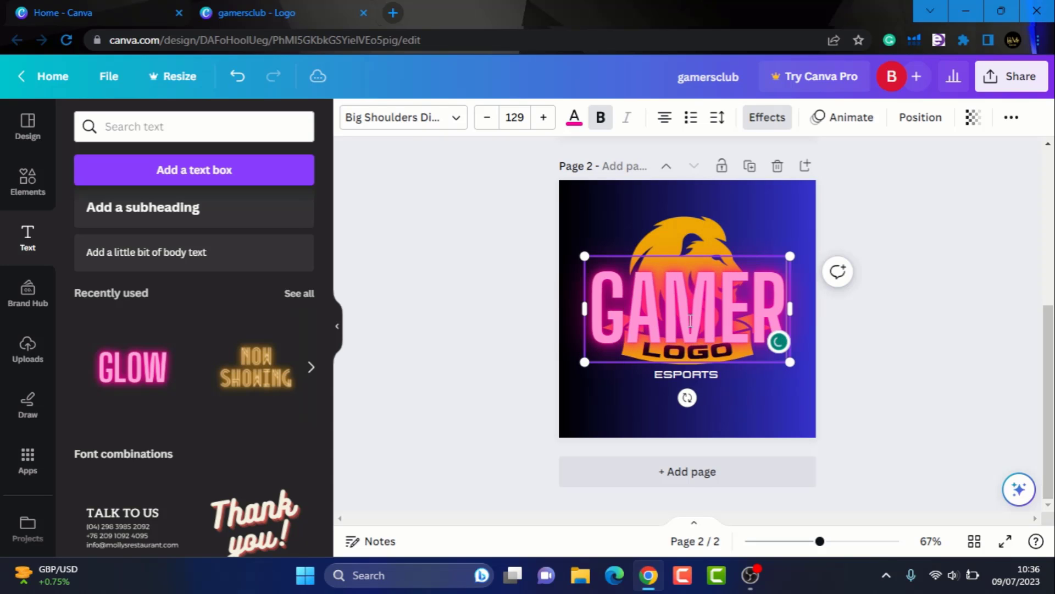
{"action": "type", "text": "S CLUB"}
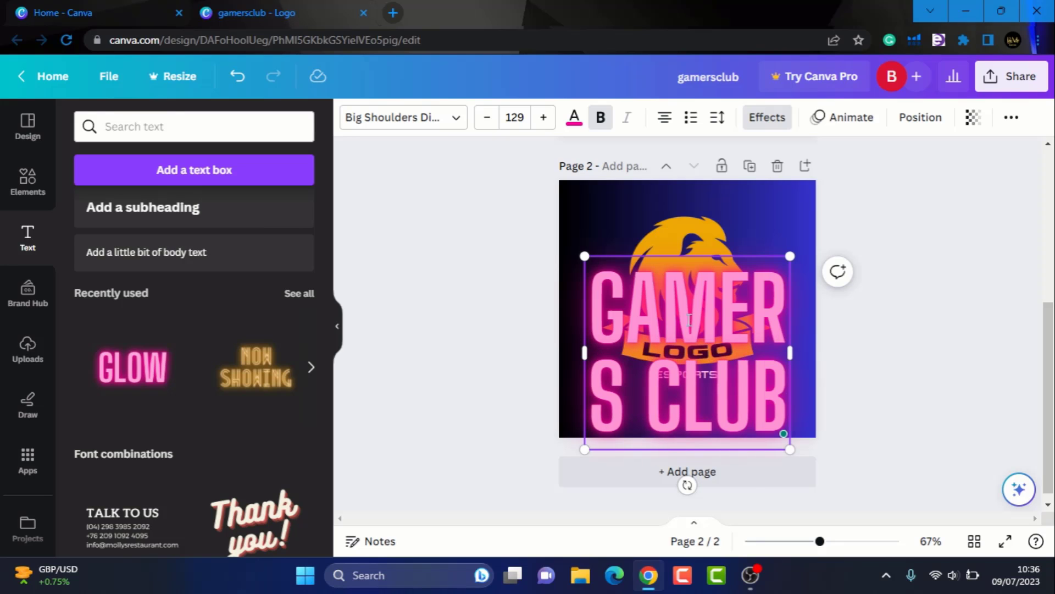
{"action": "left_click_drag", "start_coordinate": [790, 353], "coordinate": [759, 301]}
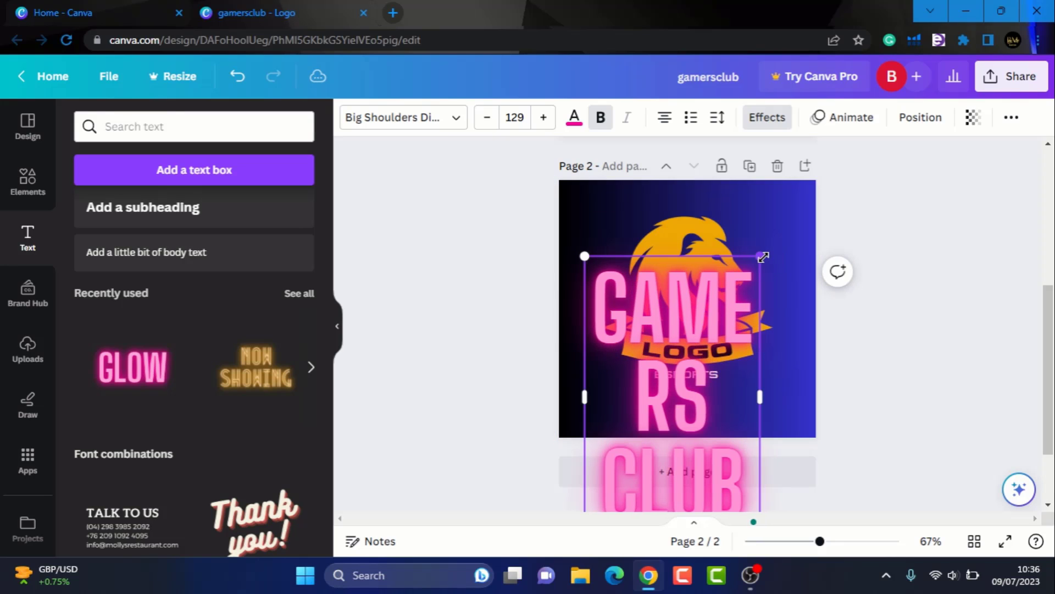
{"action": "left_click_drag", "start_coordinate": [759, 255], "coordinate": [726, 311]}
{"action": "left_click_drag", "start_coordinate": [728, 430], "coordinate": [800, 406]}
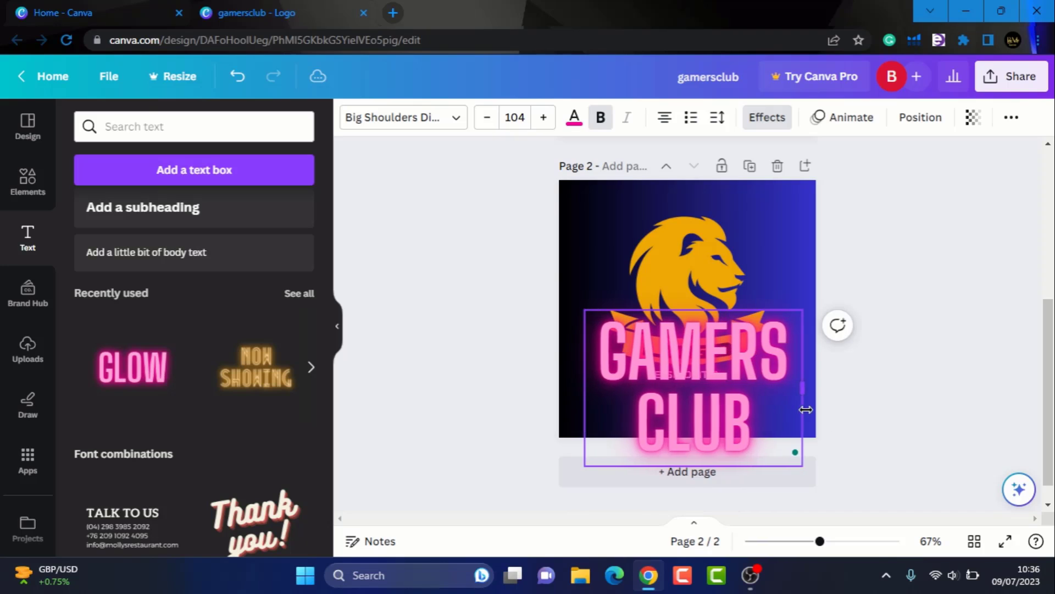
- Change the GAMERS CLUB text colour from pink to dark grey, applied to all
{"action": "left_click", "coordinate": [575, 119]}
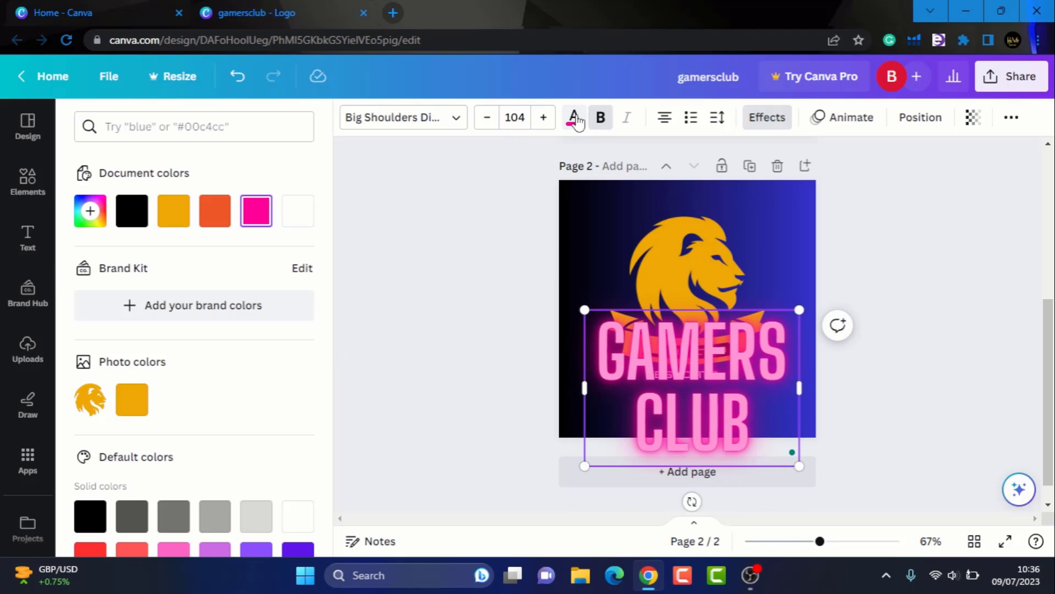
{"action": "scroll", "coordinate": [235, 438], "scroll_direction": "down", "scroll_amount": 3}
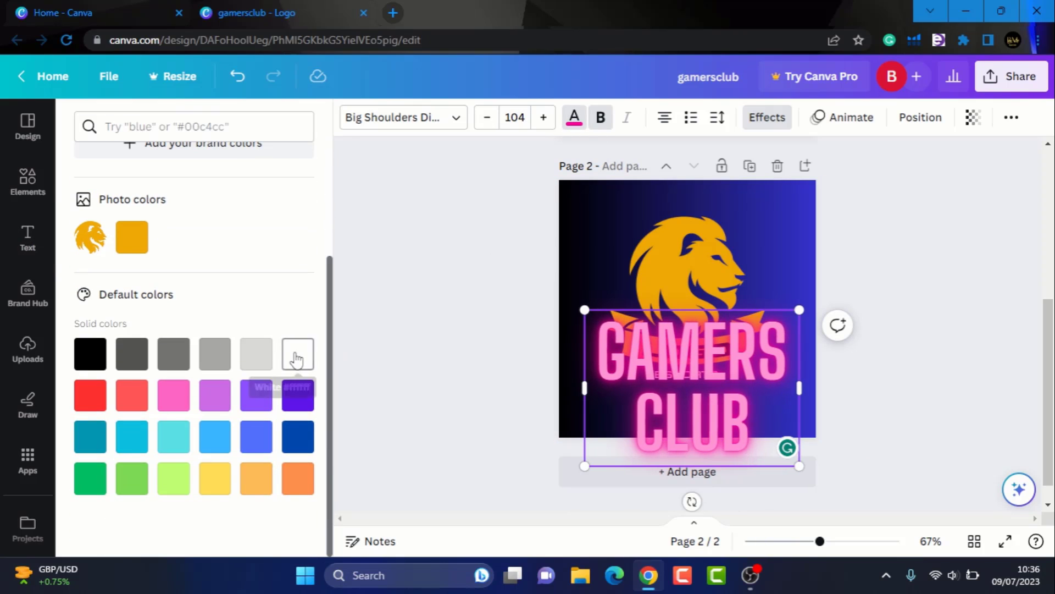
{"action": "left_click", "coordinate": [295, 360]}
{"action": "left_click", "coordinate": [176, 531]}
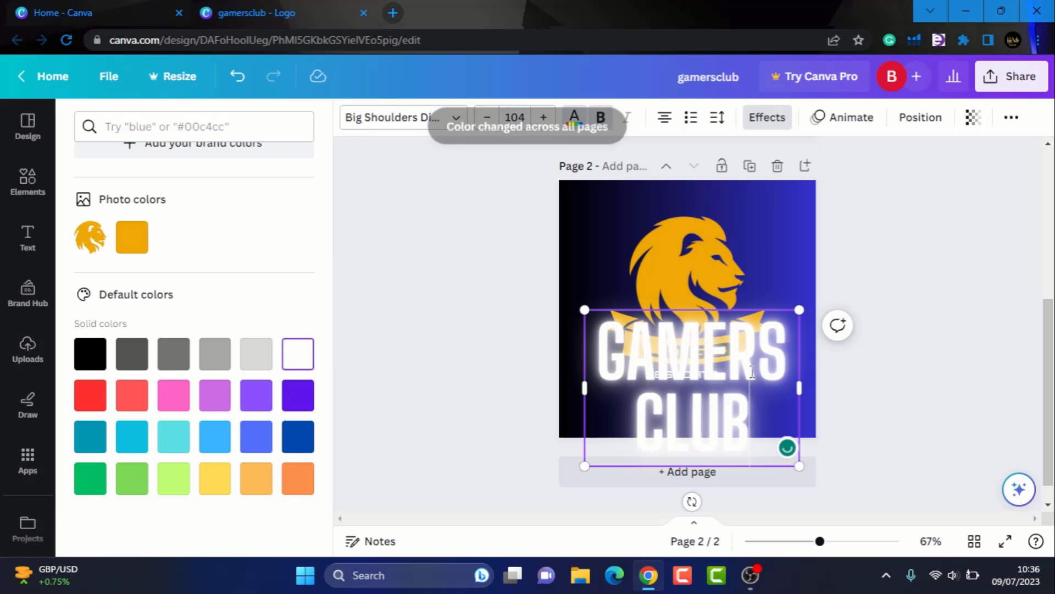
{"action": "left_click", "coordinate": [134, 354]}
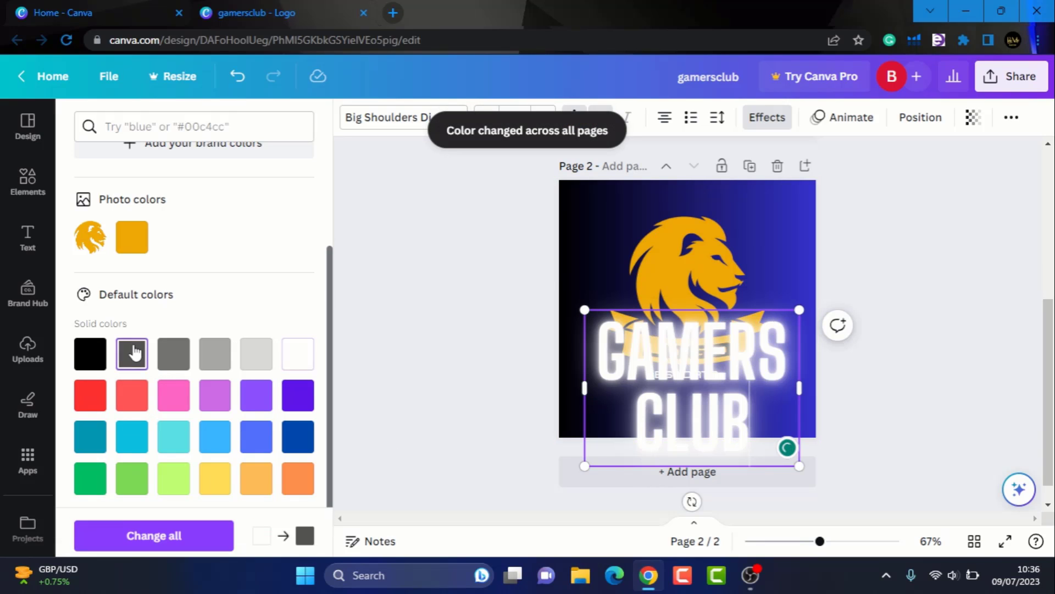
{"action": "left_click", "coordinate": [137, 533]}
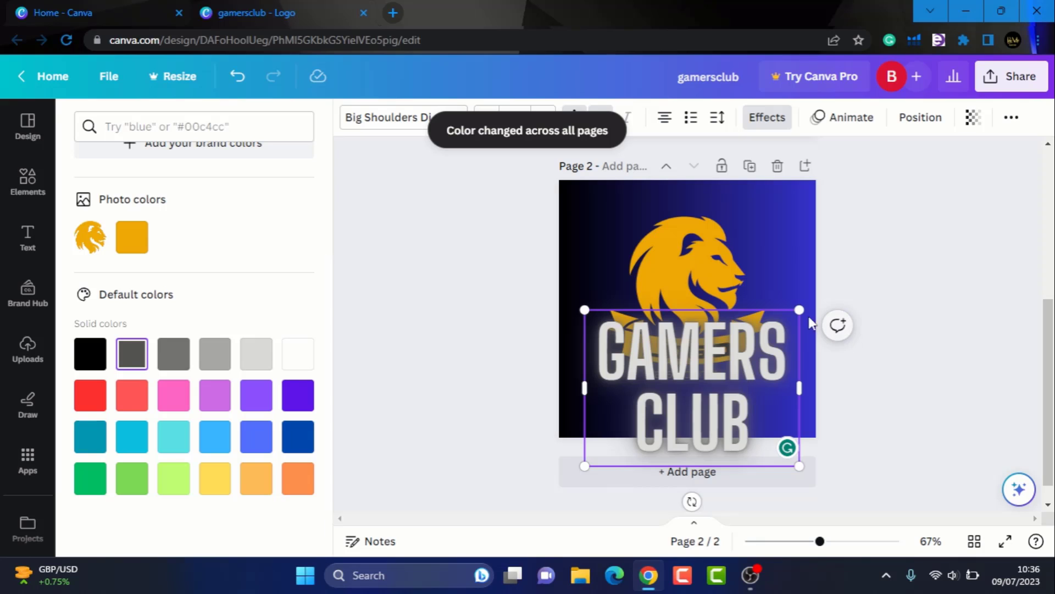
- Shrink GAMERS CLUB and move it beneath the LOGO banner
{"action": "left_click_drag", "start_coordinate": [799, 310], "coordinate": [702, 380]}
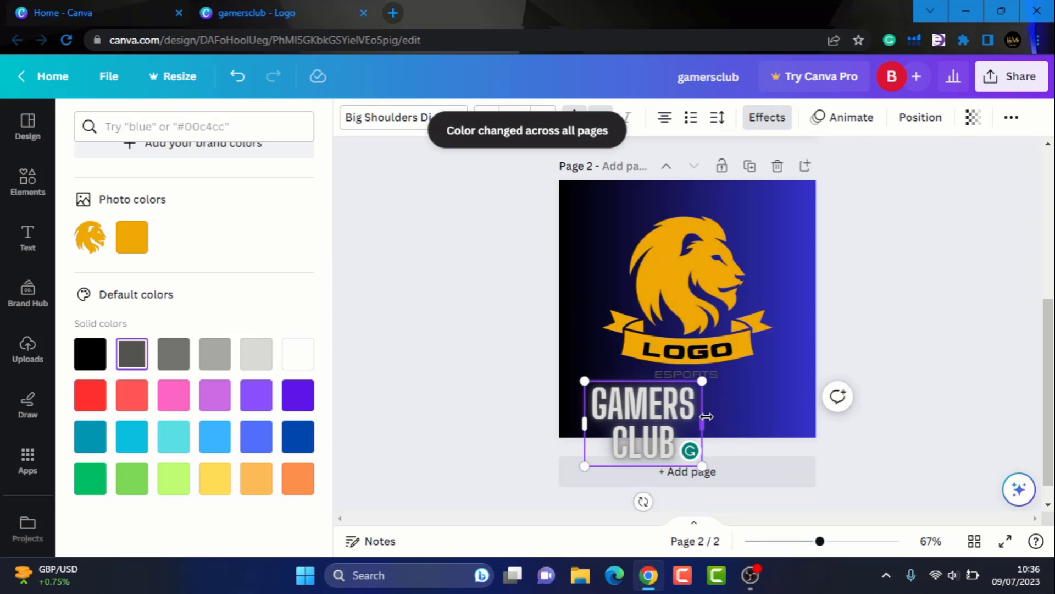
{"action": "left_click_drag", "start_coordinate": [707, 416], "coordinate": [752, 416]}
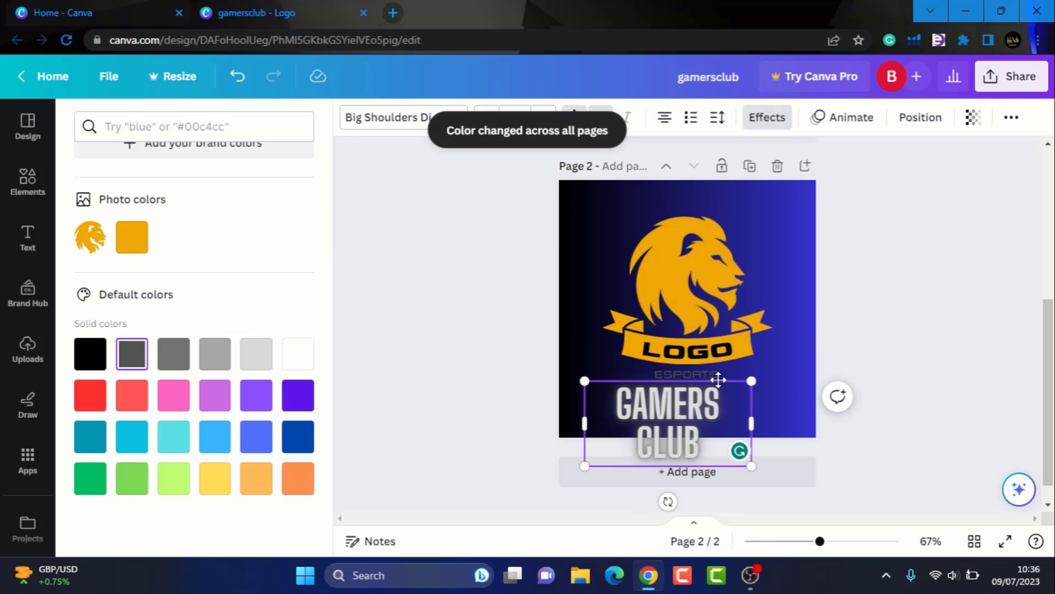
{"action": "left_click_drag", "start_coordinate": [719, 379], "coordinate": [740, 361]}
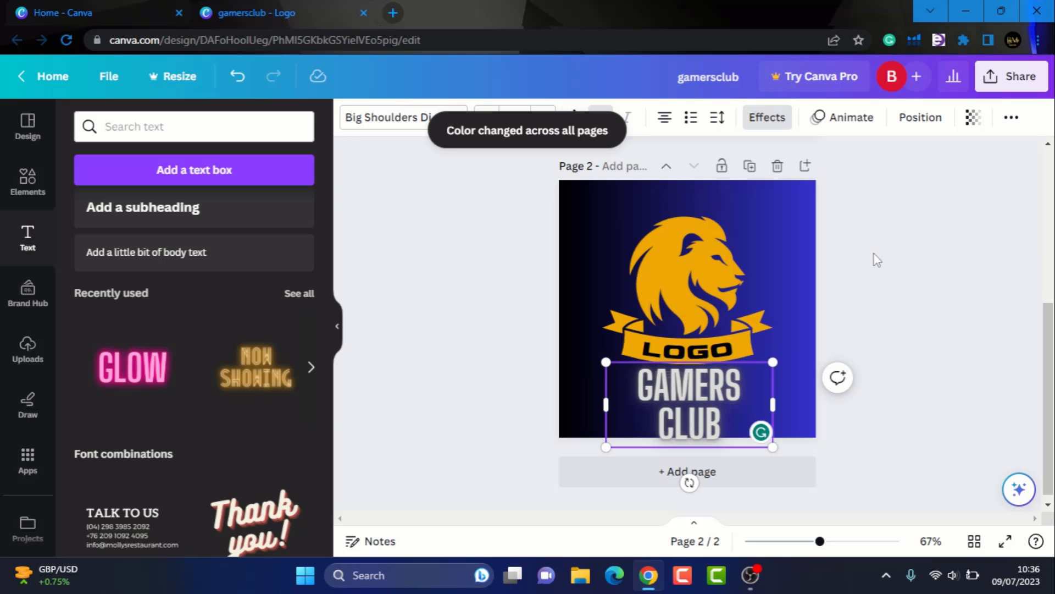
- Resize GAMERS CLUB to 46.5 and centre it directly under the gold LOGO ribbon
{"action": "left_click", "coordinate": [850, 250]}
{"action": "left_click", "coordinate": [669, 396]}
{"action": "mouse_move", "coordinate": [669, 396]}
{"action": "left_mouse_down"}
{"action": "mouse_move", "coordinate": [666, 373]}
{"action": "mouse_move", "coordinate": [666, 397]}
{"action": "left_mouse_up"}
{"action": "left_click_drag", "start_coordinate": [605, 365], "coordinate": [636, 378]}
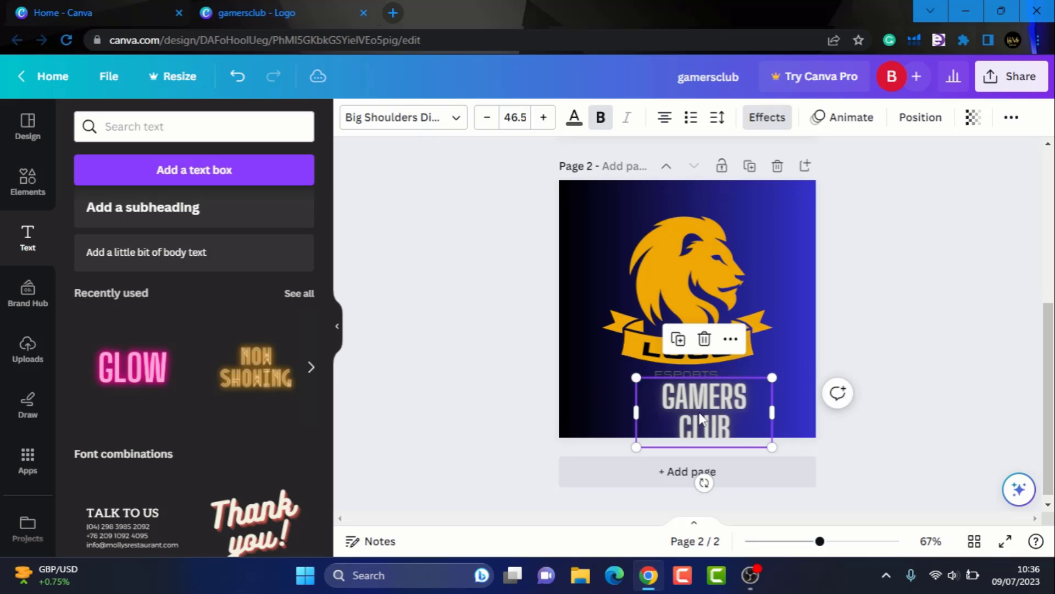
{"action": "left_click_drag", "start_coordinate": [701, 418], "coordinate": [689, 402]}
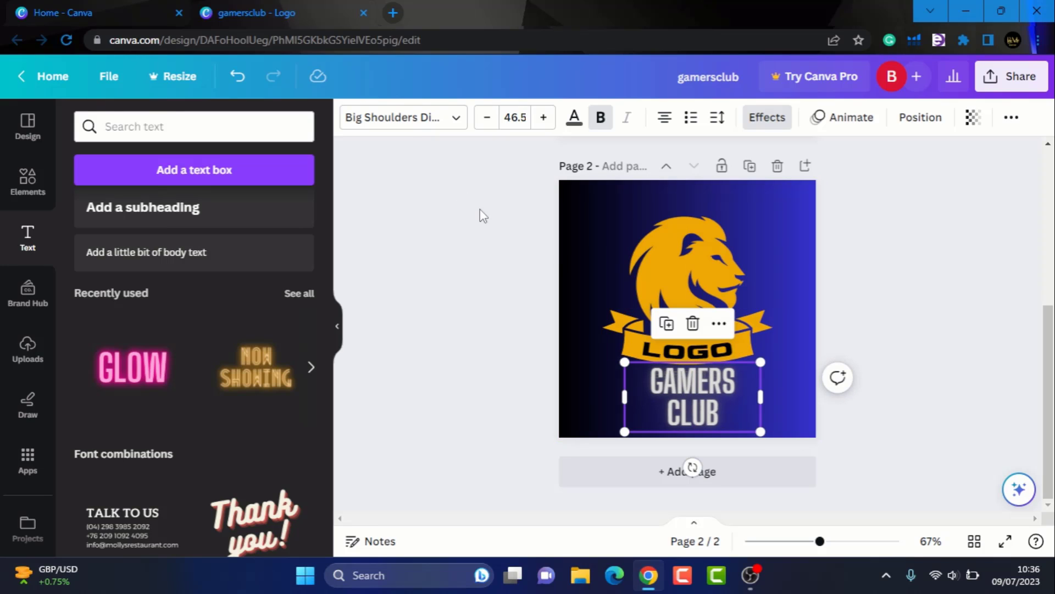
{"action": "left_click", "coordinate": [421, 122]}
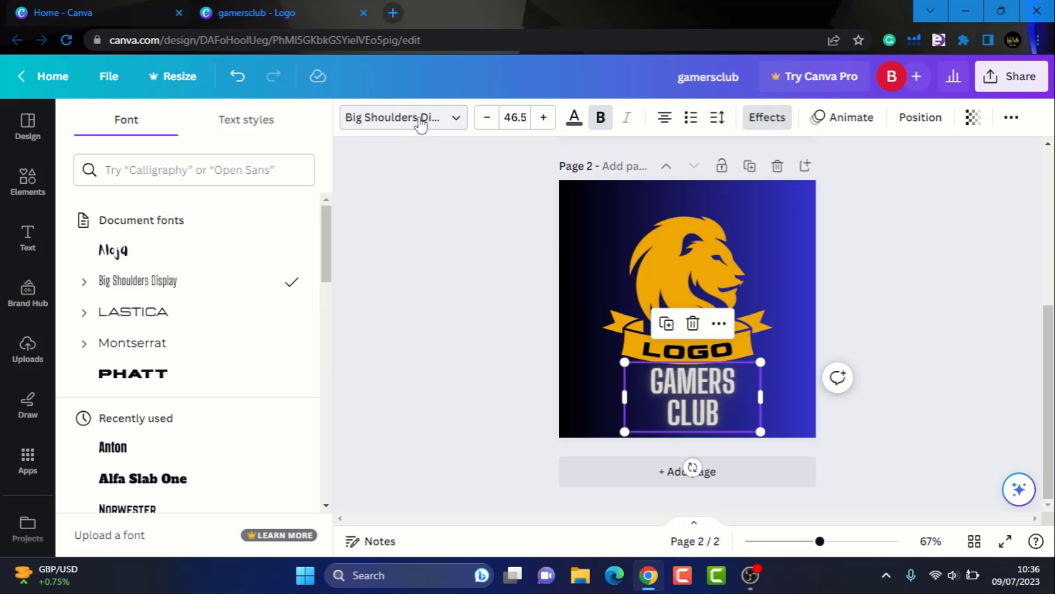
- Set GAMERS CLUB in Anton from the recently used fonts, after trying Alfa Slab One
{"action": "scroll", "coordinate": [184, 363], "scroll_direction": "down", "scroll_amount": 2}
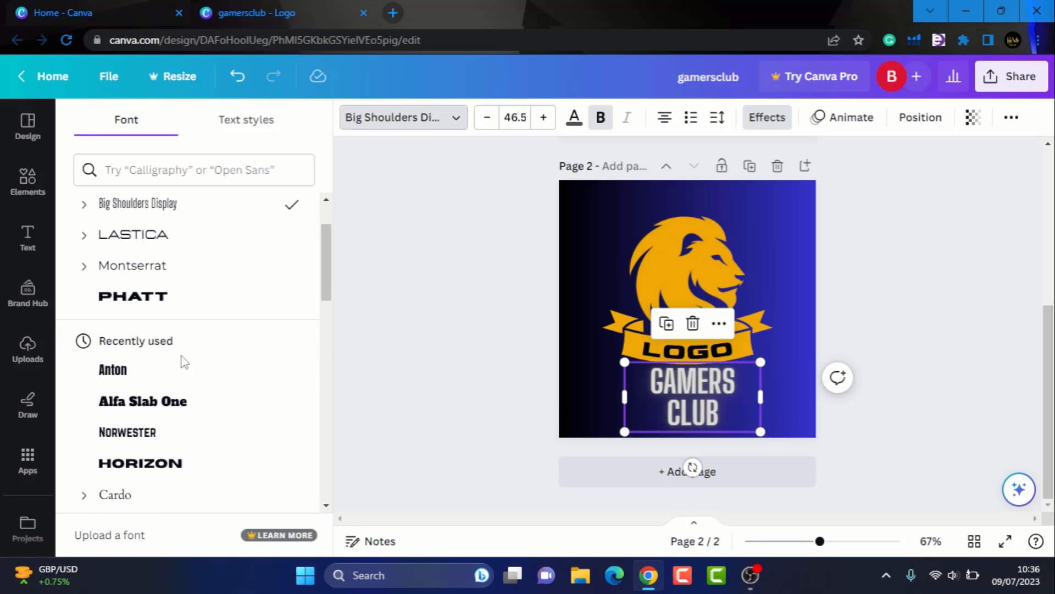
{"action": "left_click", "coordinate": [184, 400]}
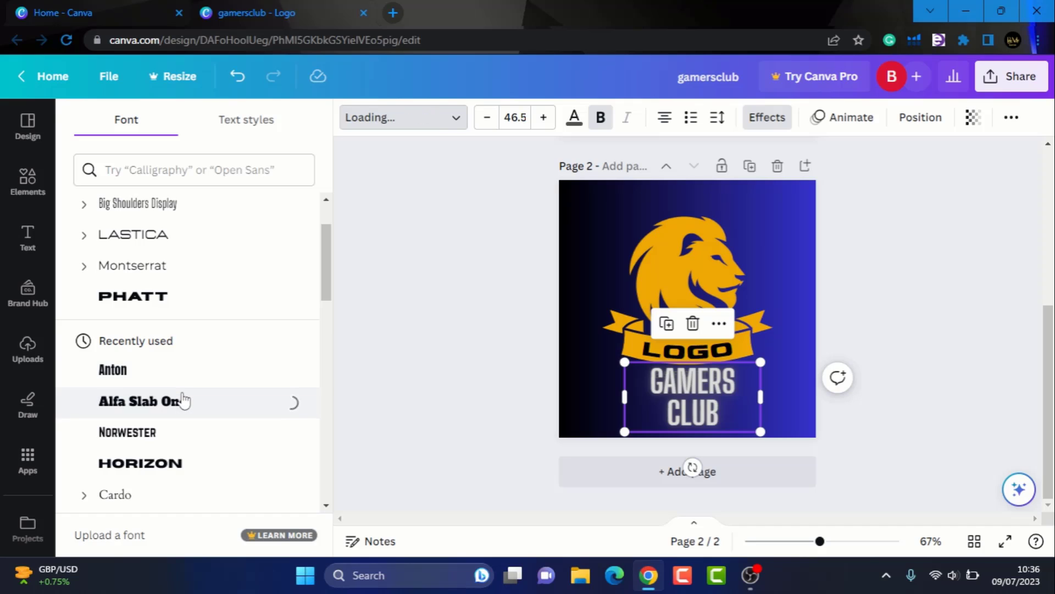
{"action": "left_click", "coordinate": [216, 372]}
{"action": "left_click", "coordinate": [967, 269]}
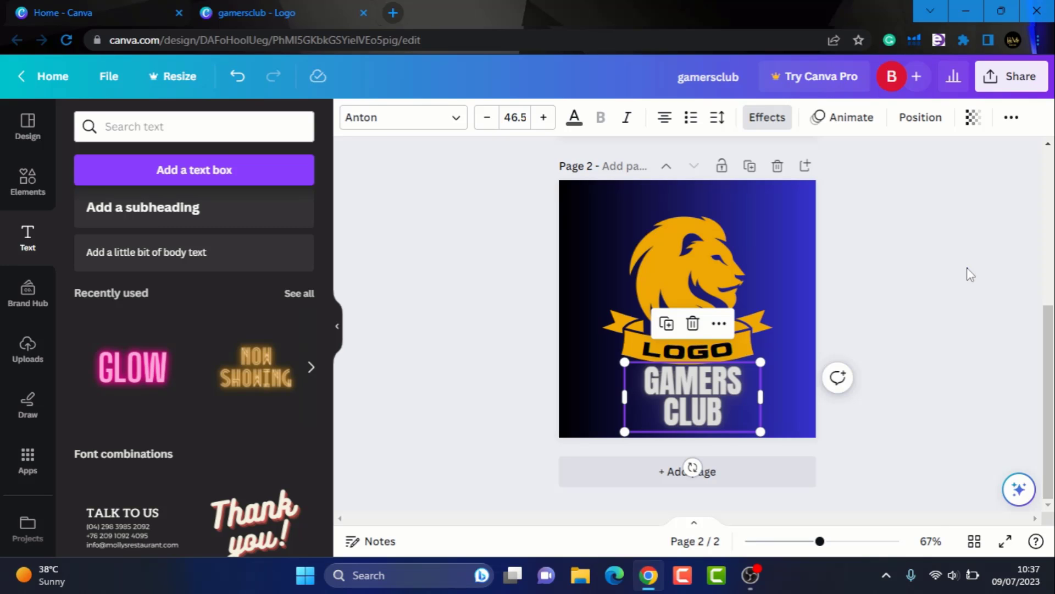
{"action": "left_click", "coordinate": [968, 269]}
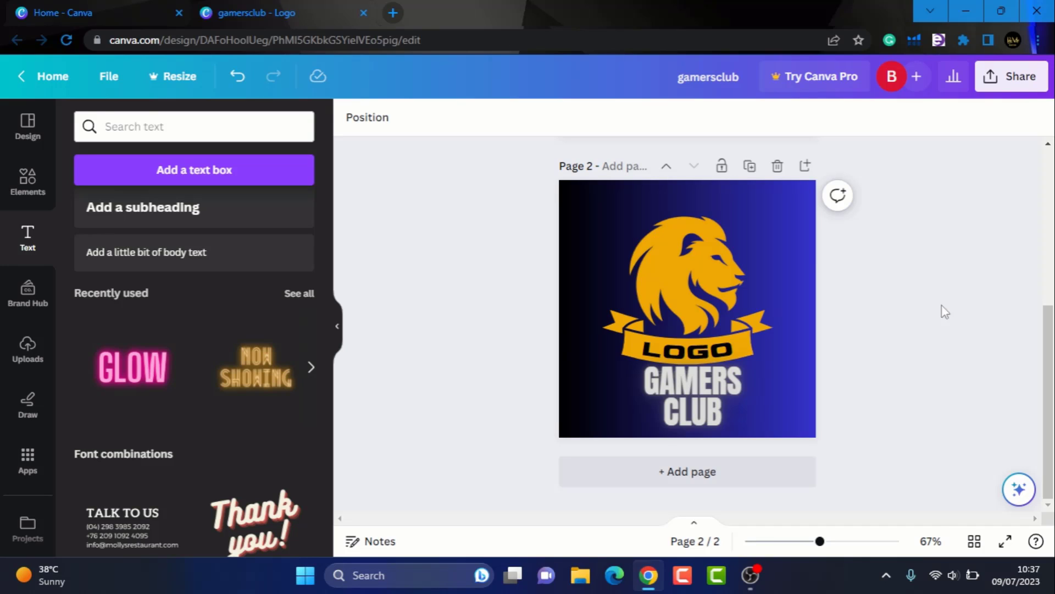
{"action": "left_click", "coordinate": [752, 574]}
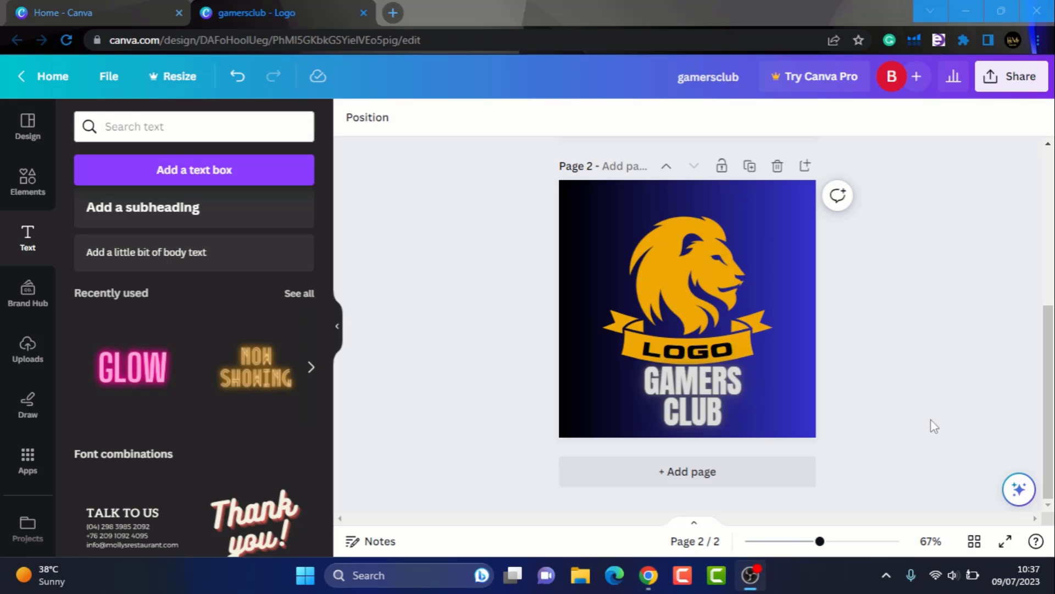